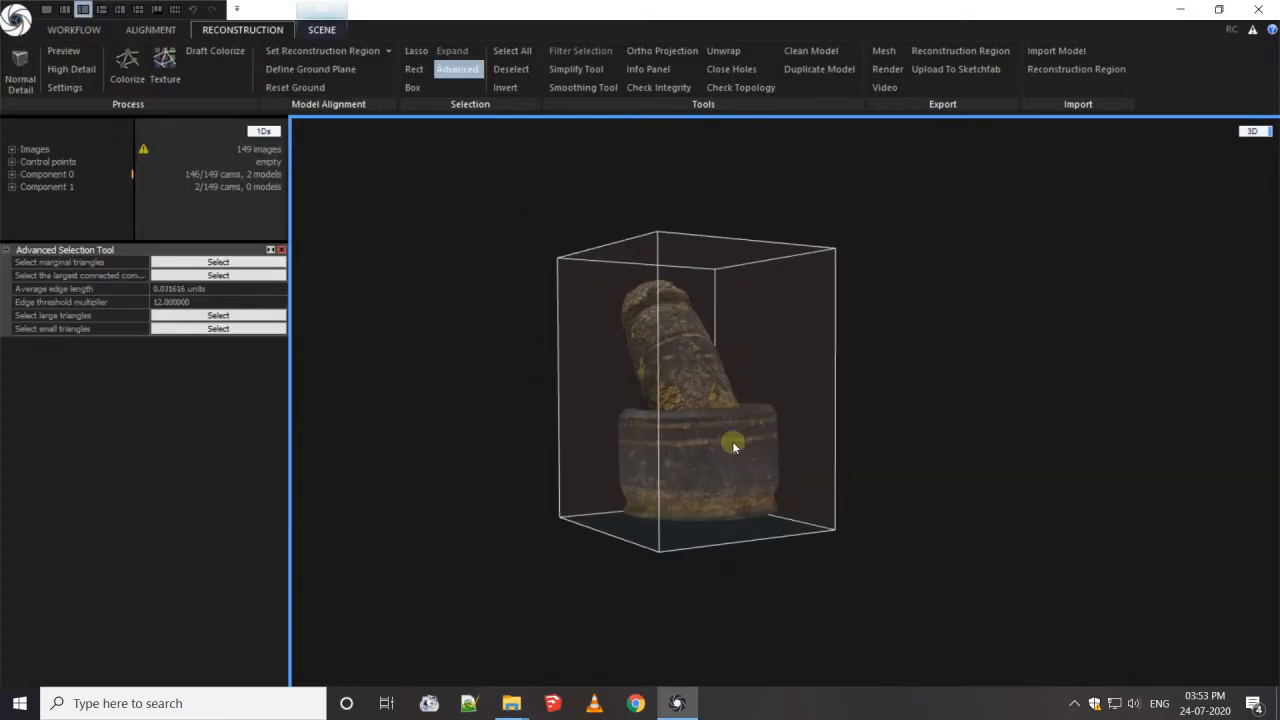
Step: Check the mortar-and-pestle model's integrity and topology
scroll(732, 441, up, 3)
drag(732, 441, 663, 420)
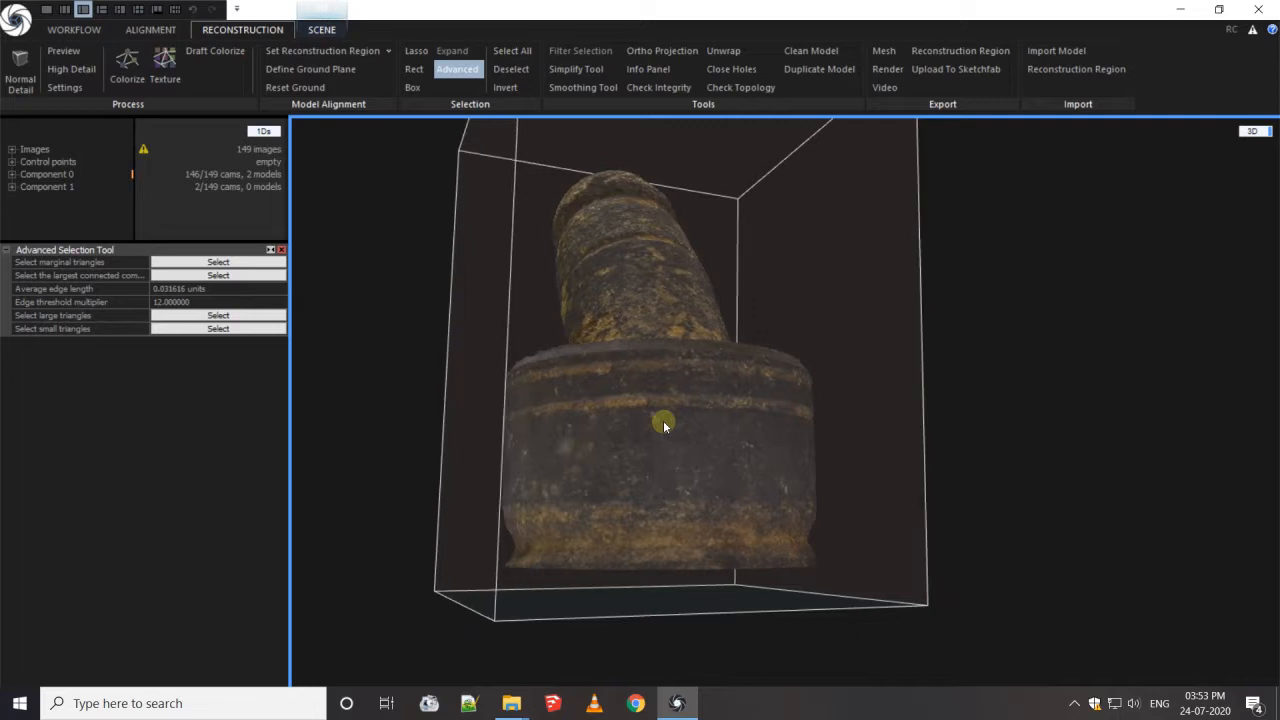
click(281, 251)
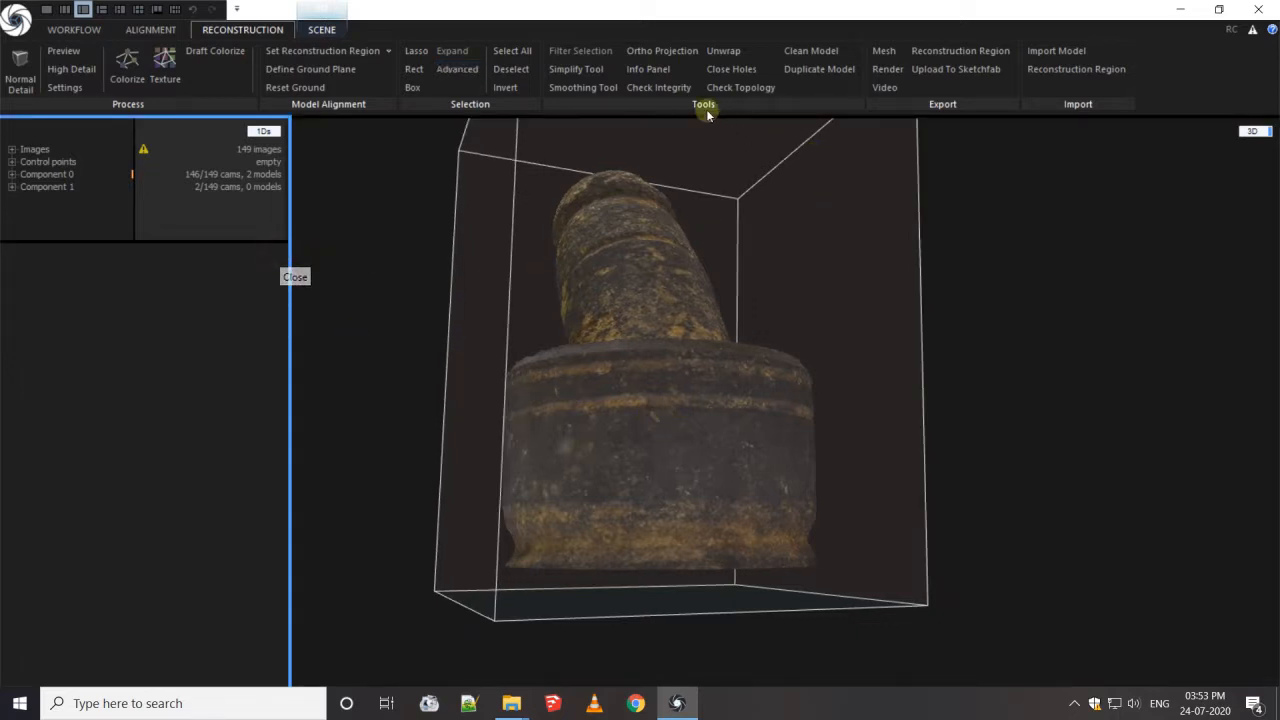
click(682, 90)
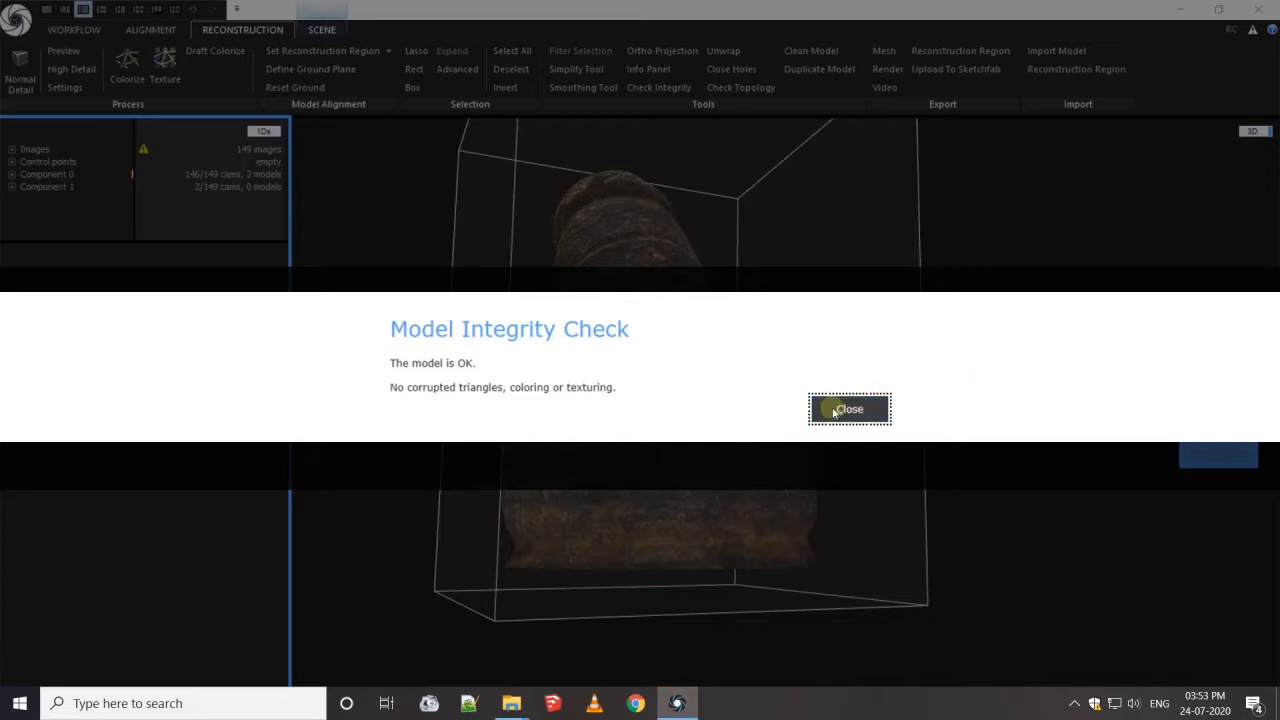
click(840, 409)
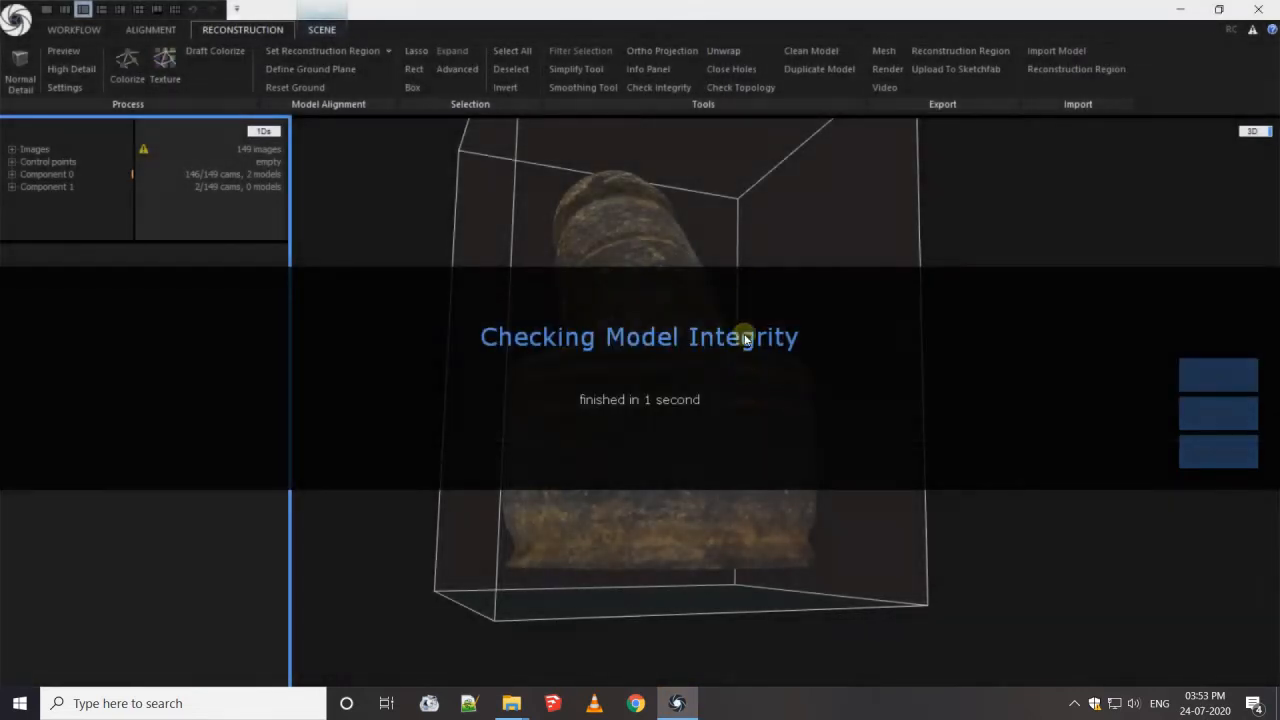
click(762, 89)
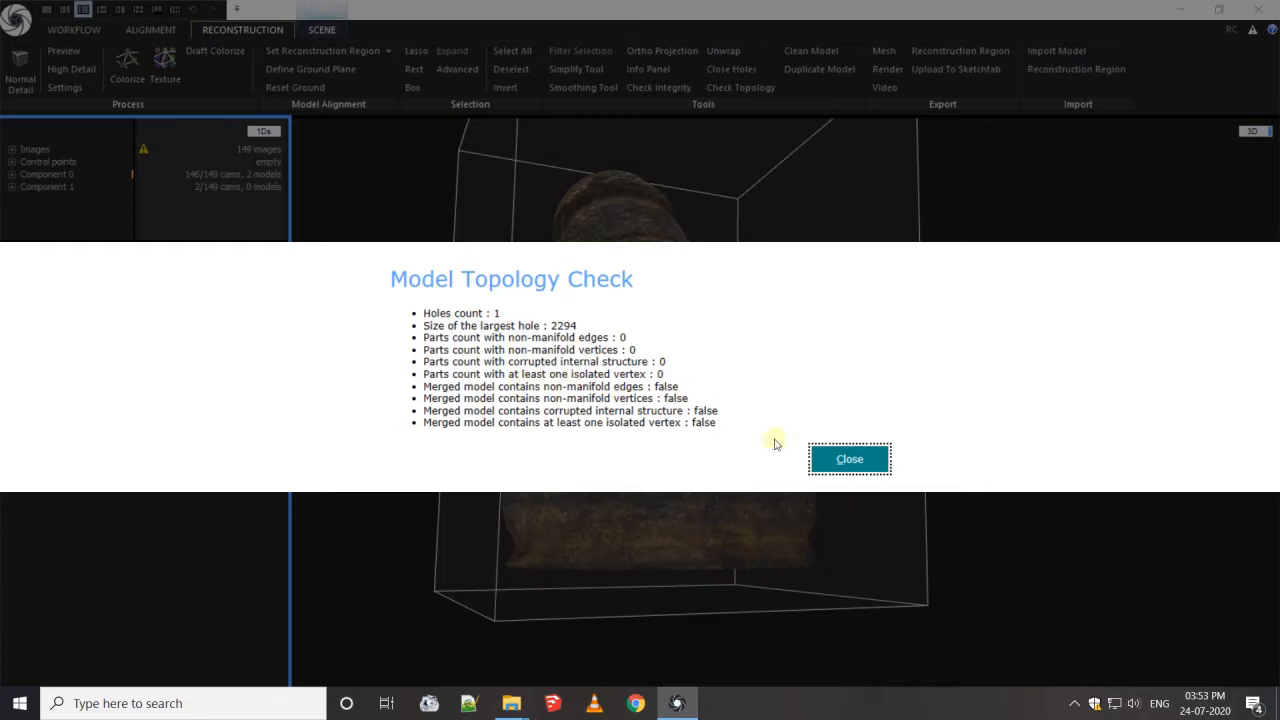
click(877, 459)
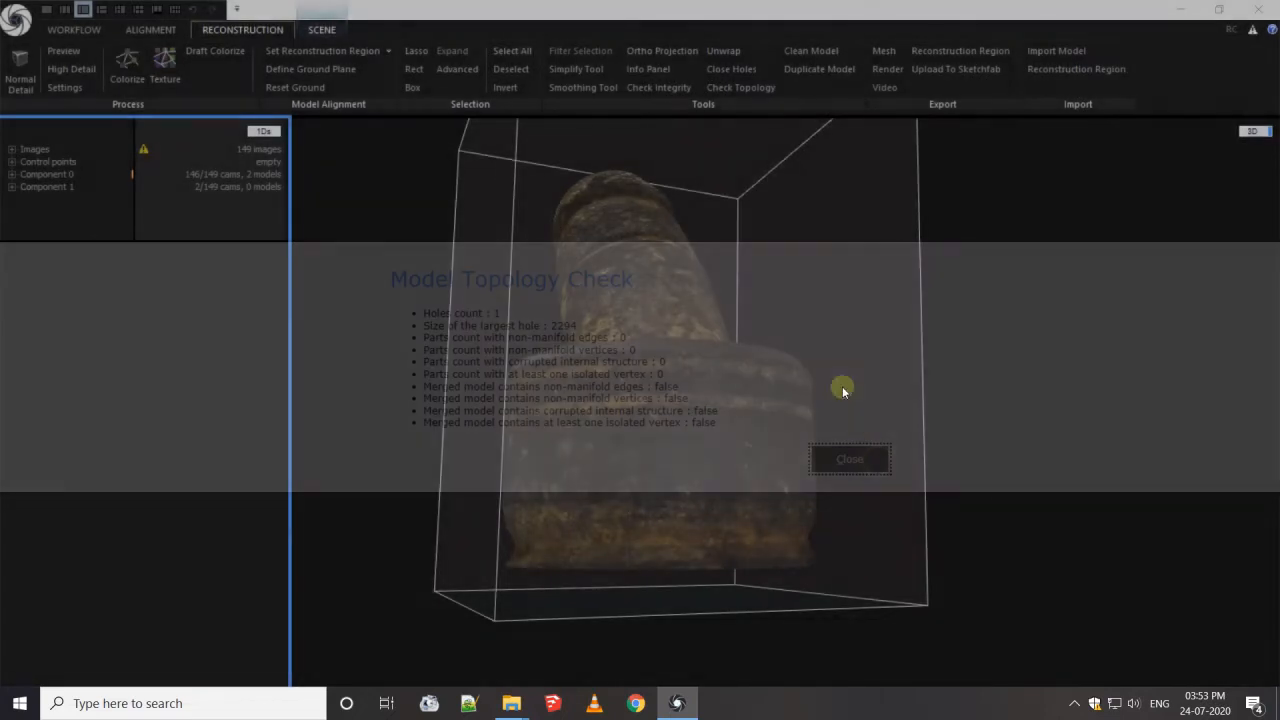
Step: Save the project
scroll(791, 343, up, 3)
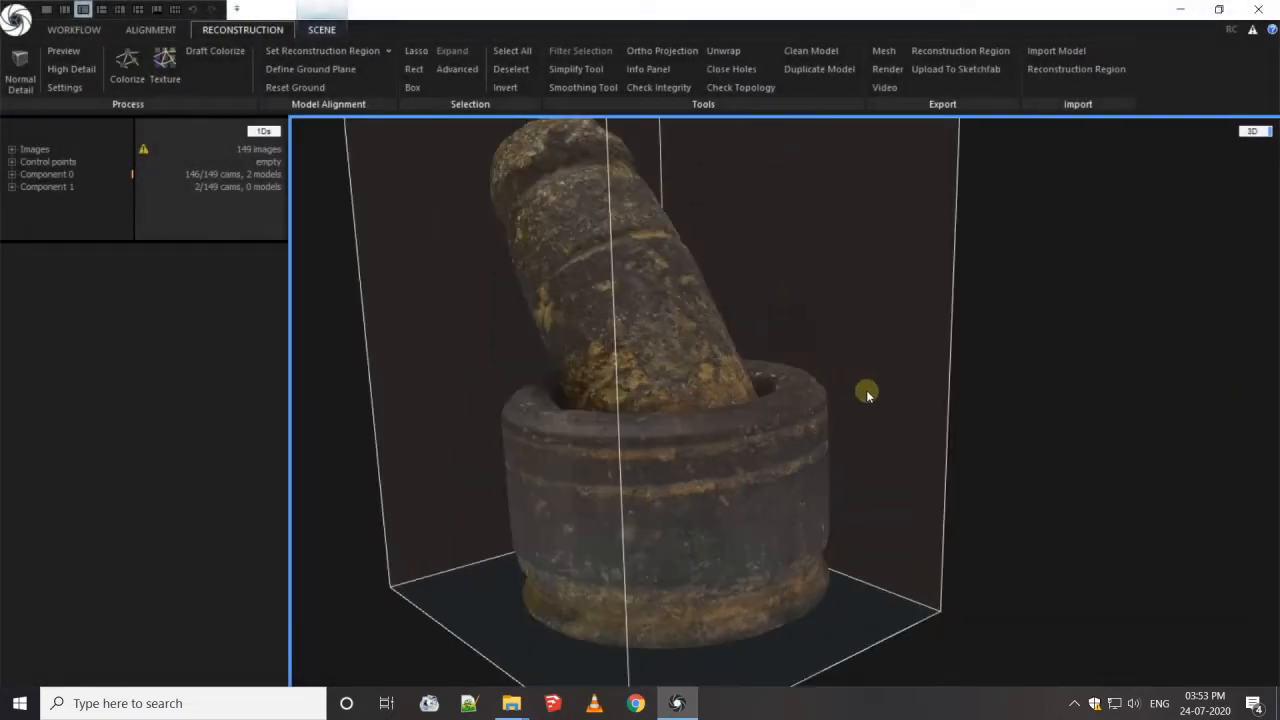
scroll(862, 393, down, 3)
scroll(858, 376, down, 2)
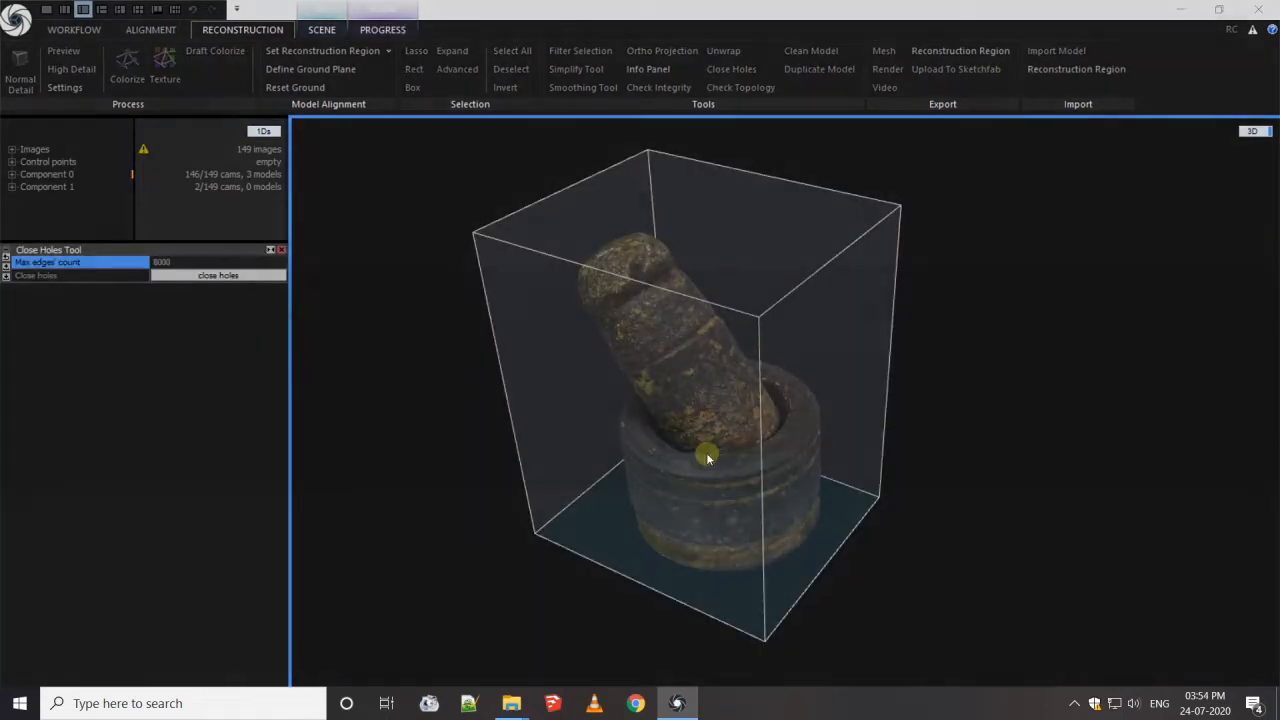
key(ctrl+s)
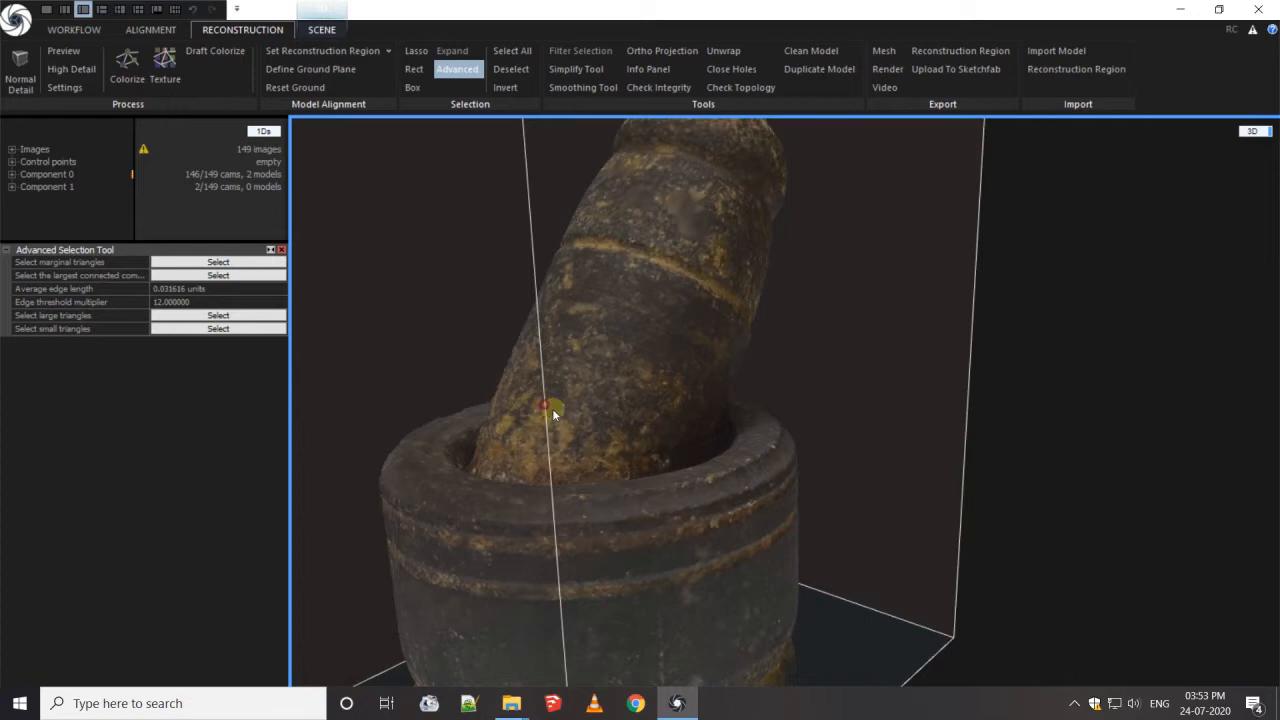
drag(552, 408, 698, 170)
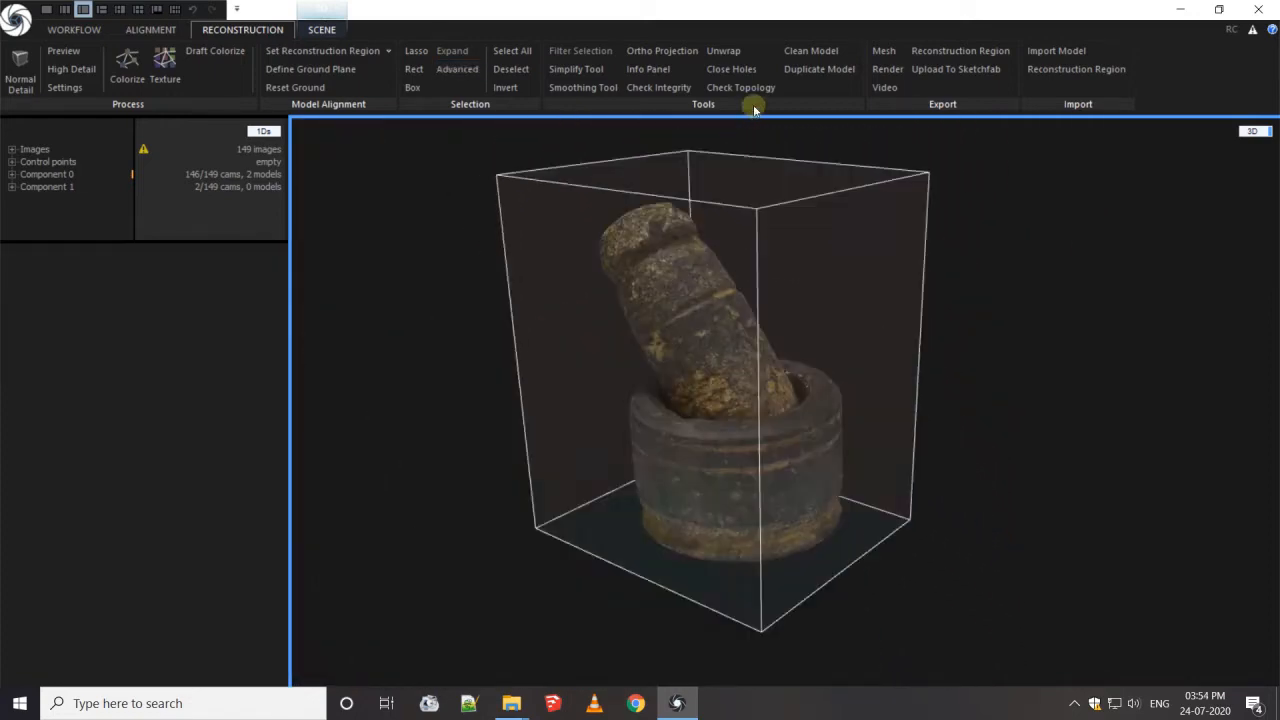
Step: Close the open hole in the mortar's base using a maximum edge count of 8000
click(756, 72)
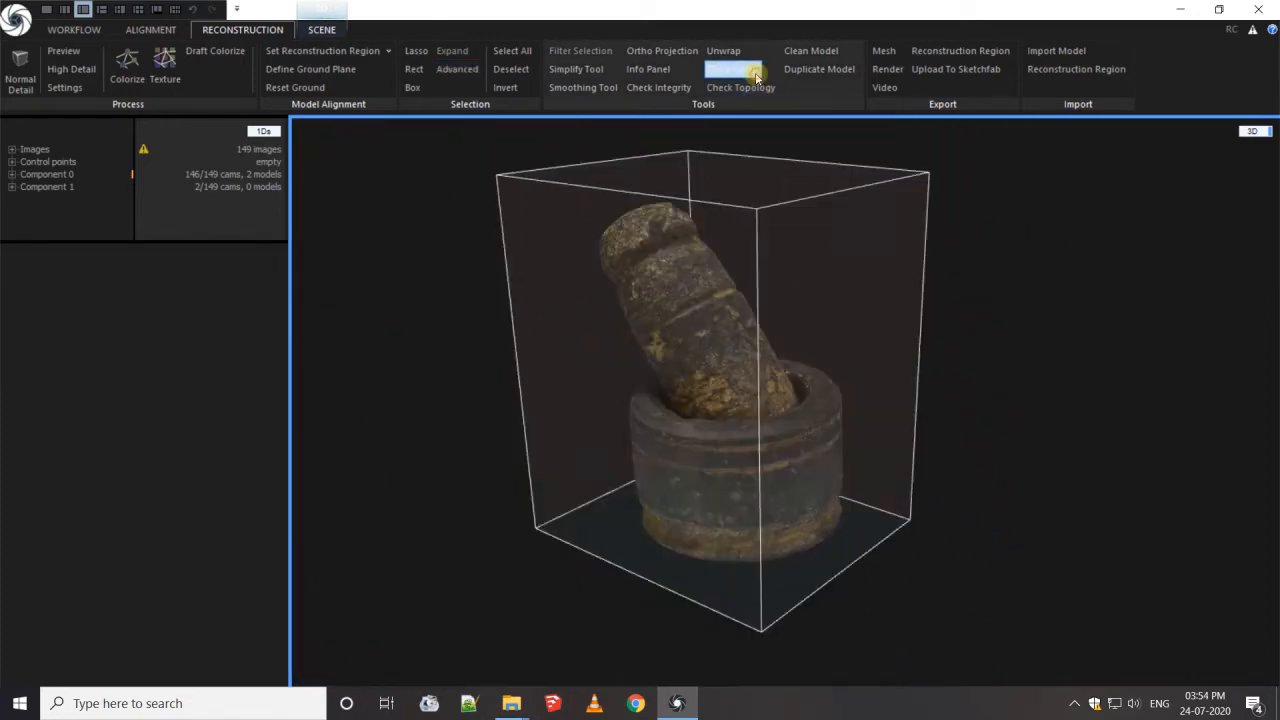
drag(677, 578, 656, 365)
scroll(749, 435, up, 4)
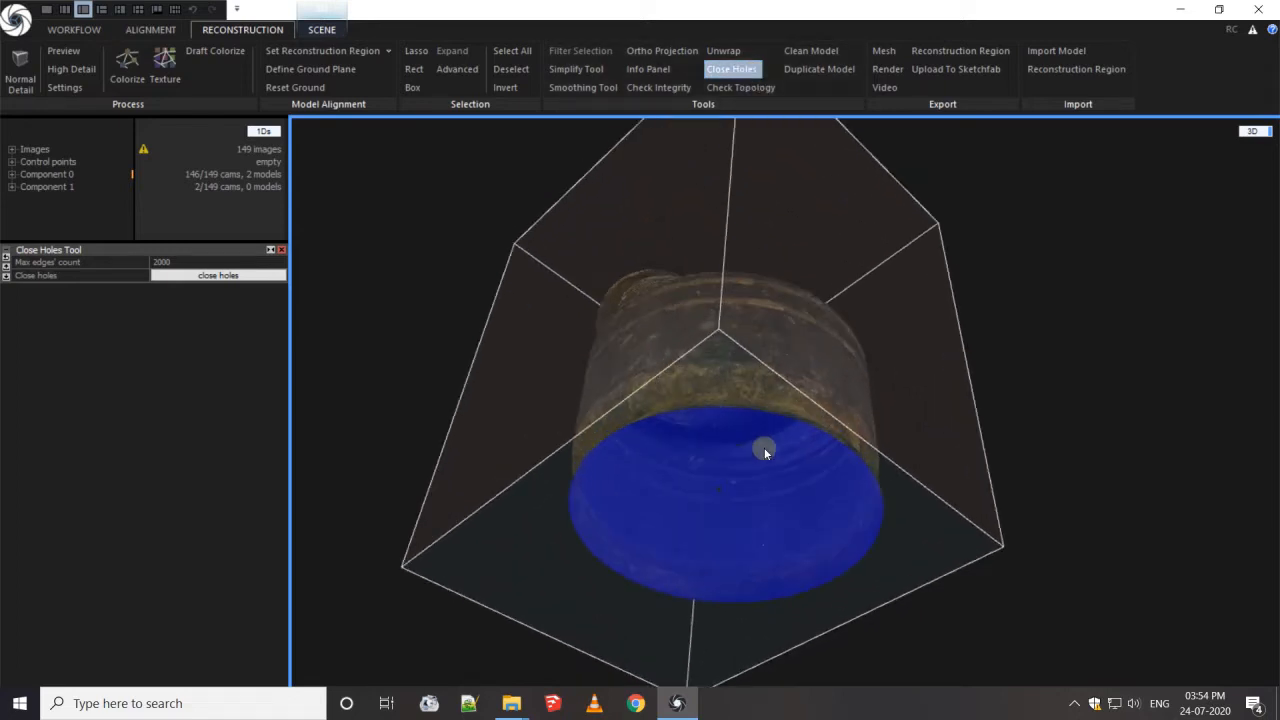
click(163, 261)
double_click(170, 261)
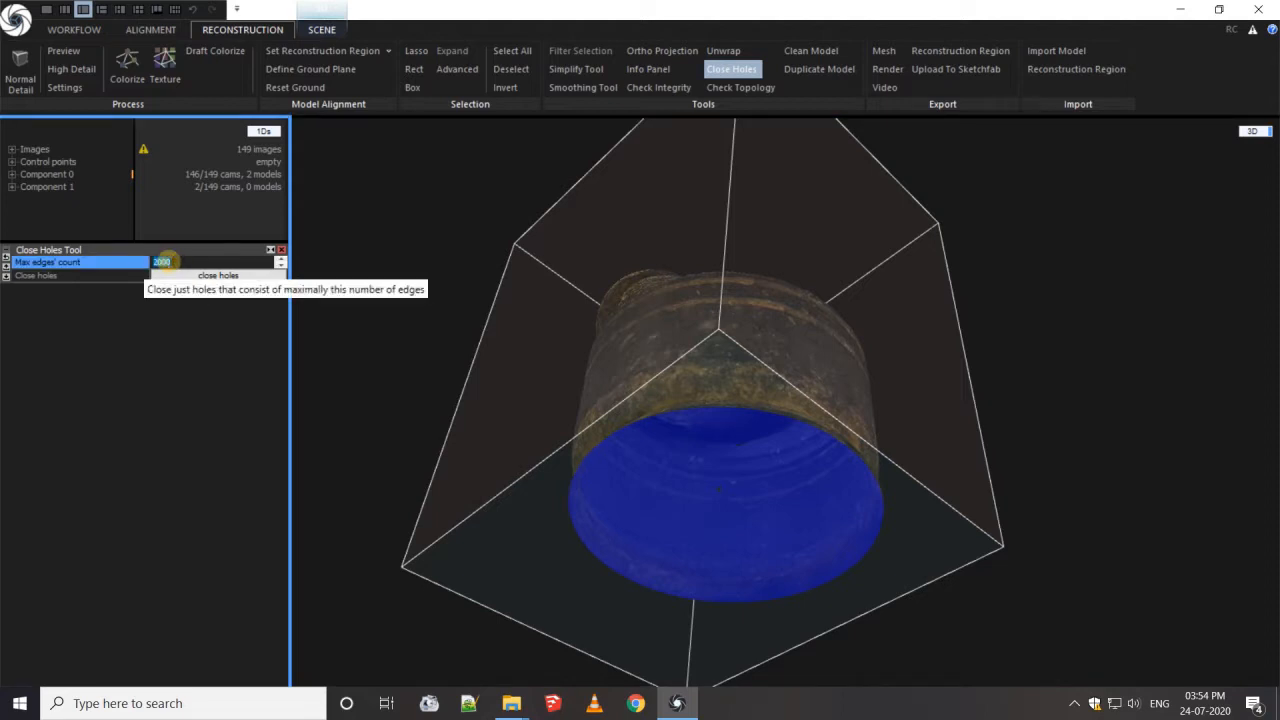
text(8000)
click(229, 276)
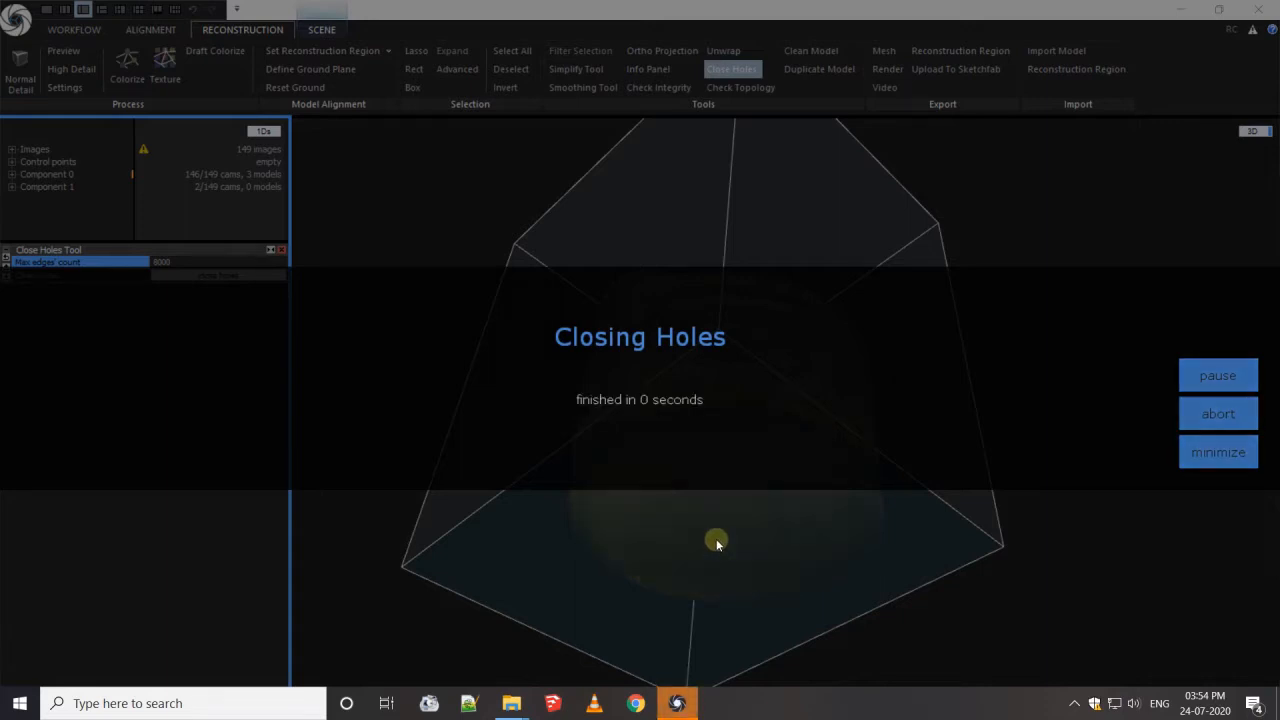
Step: Compute the texture for the model with the closed base
drag(641, 475, 912, 541)
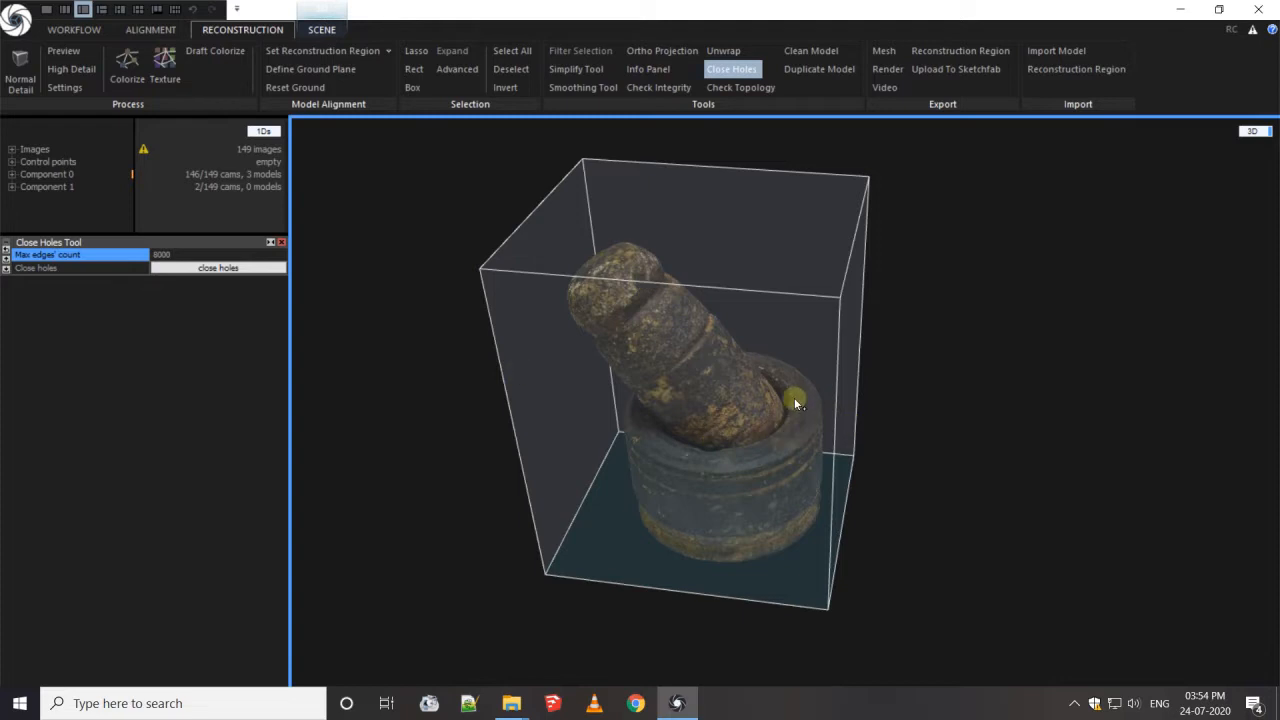
scroll(794, 397, up, 3)
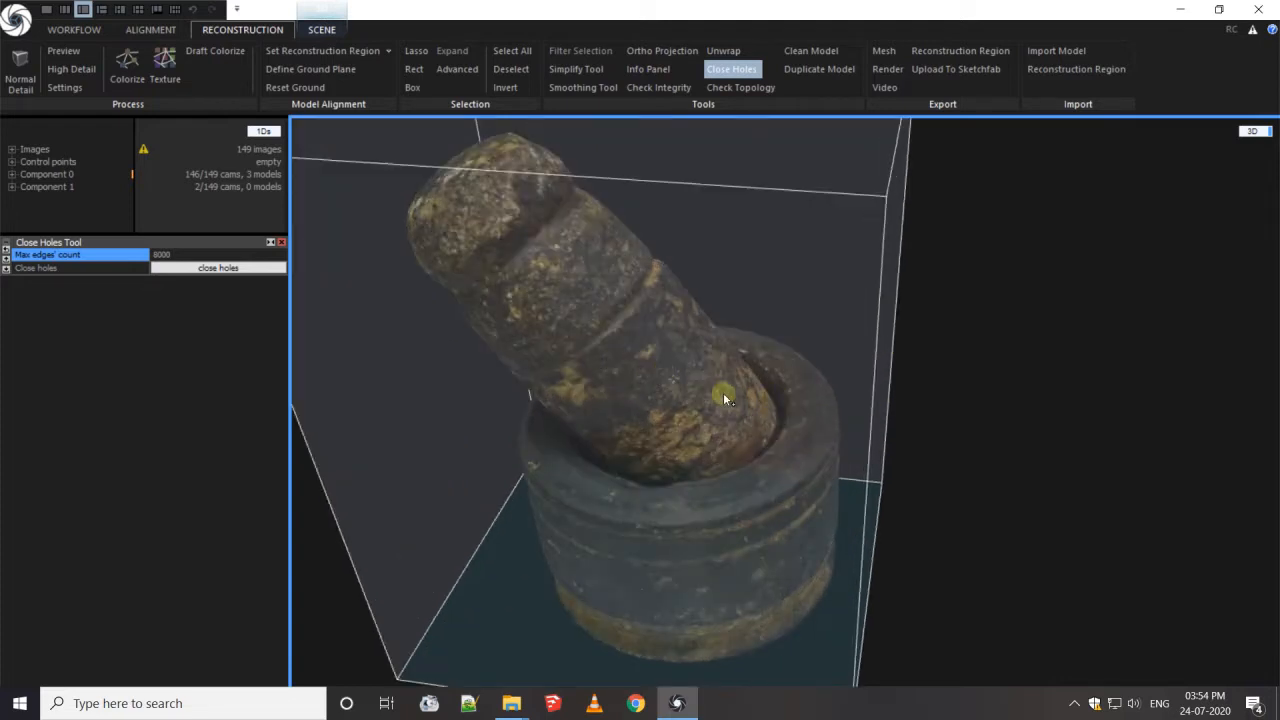
scroll(731, 394, down, 2)
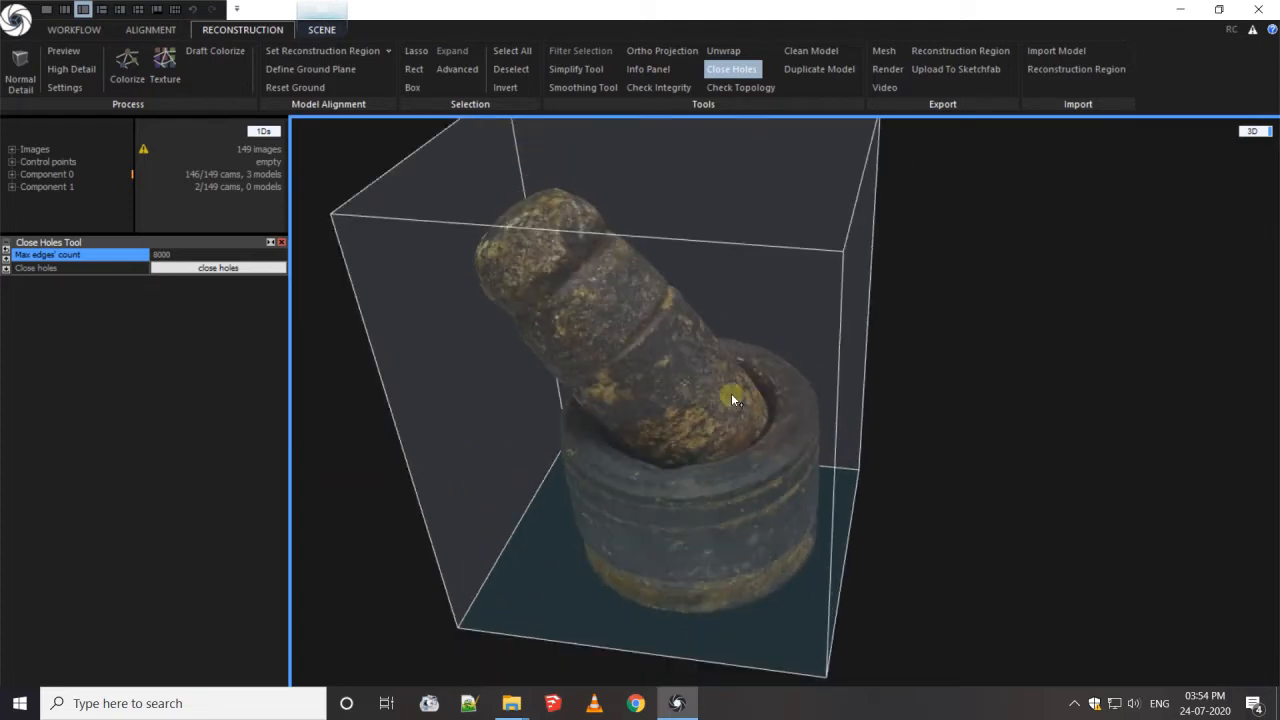
click(167, 67)
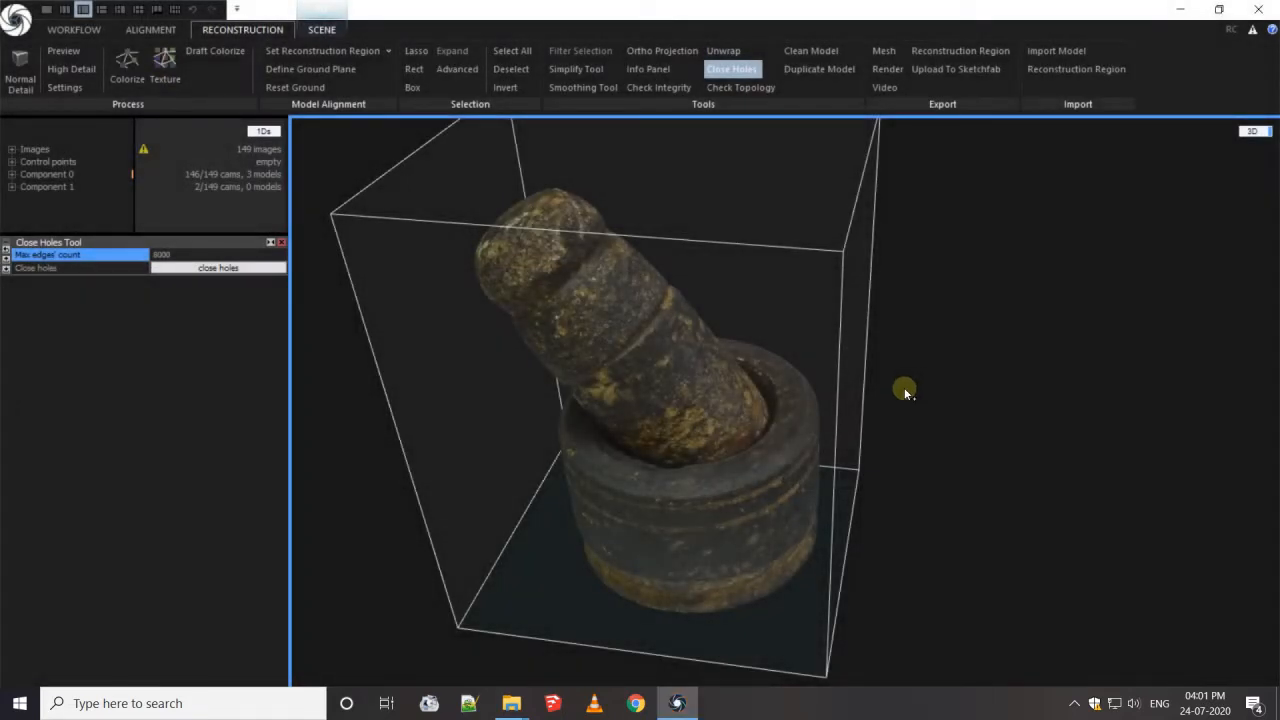
drag(860, 457, 749, 404)
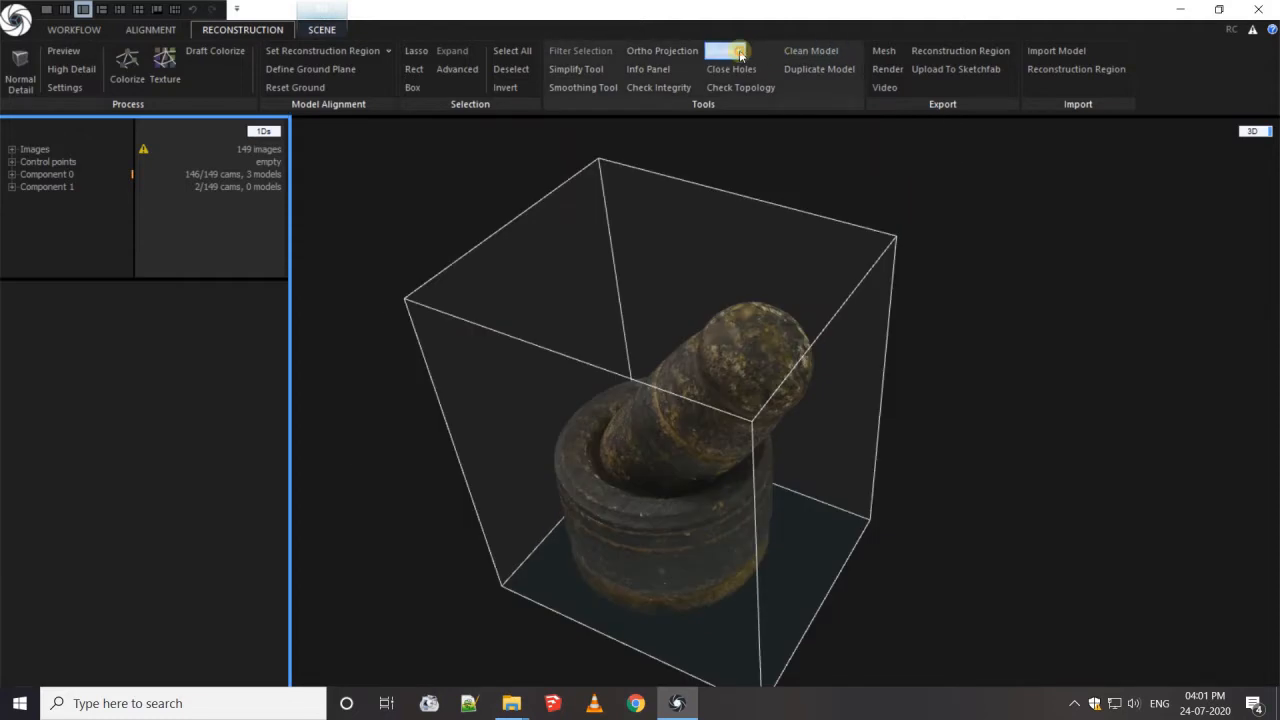
Step: Unwrap the model with a maximal texture resolution of 8192 x 8192
click(740, 55)
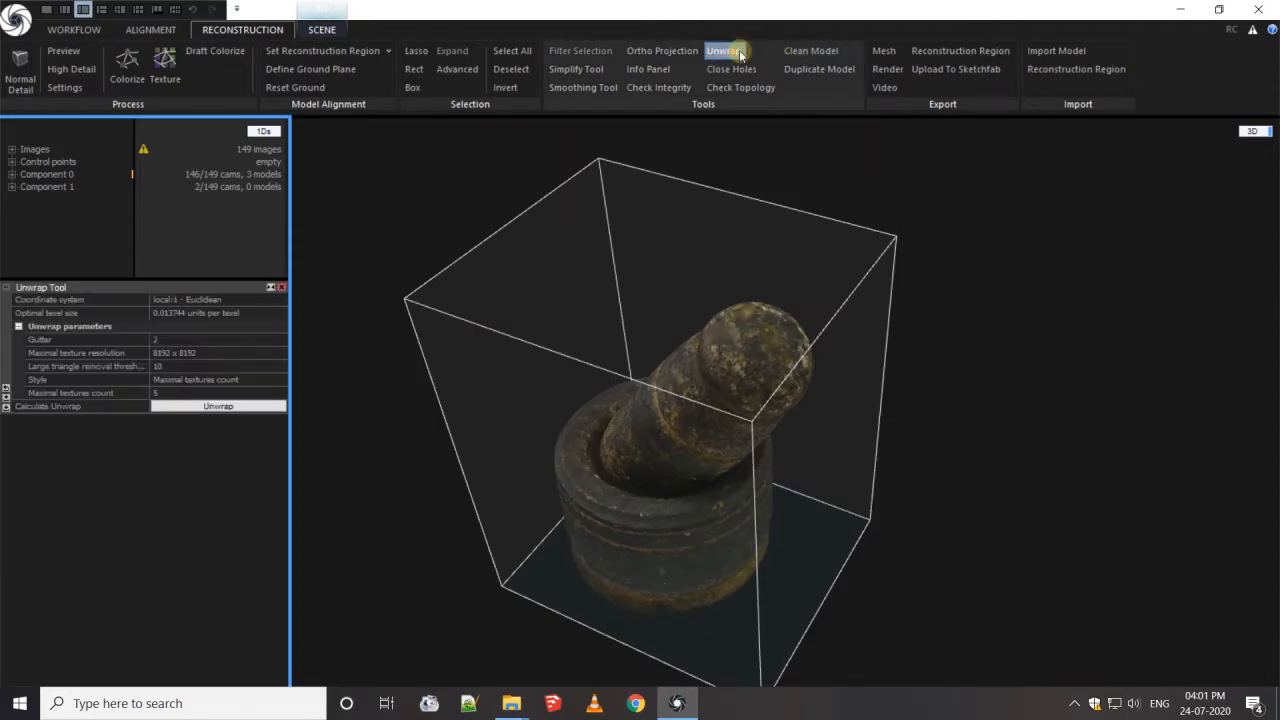
click(232, 315)
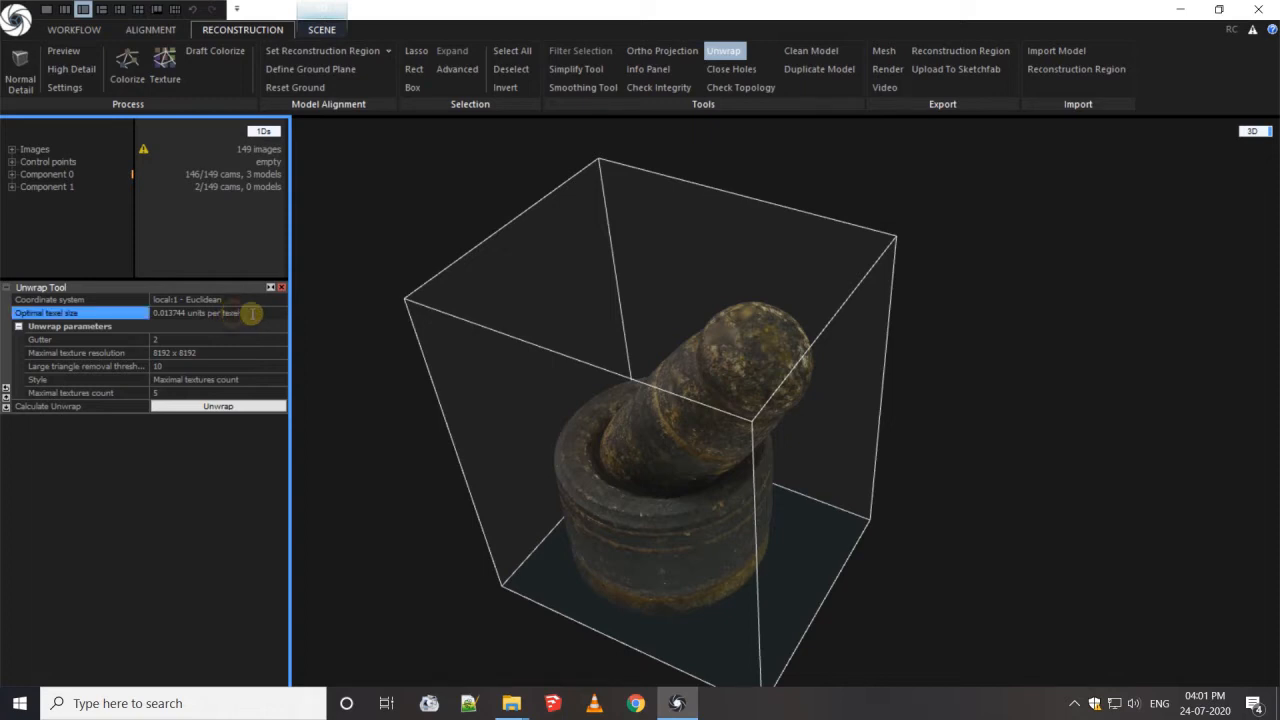
click(171, 367)
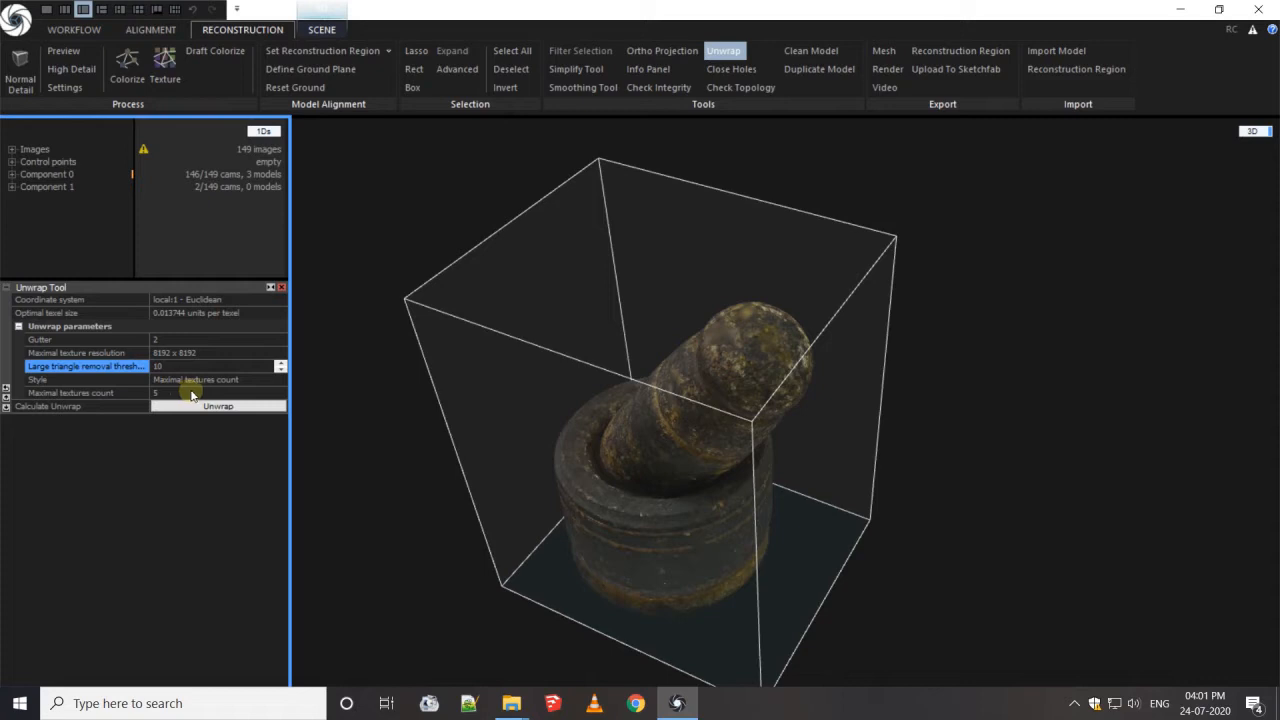
click(280, 353)
click(282, 354)
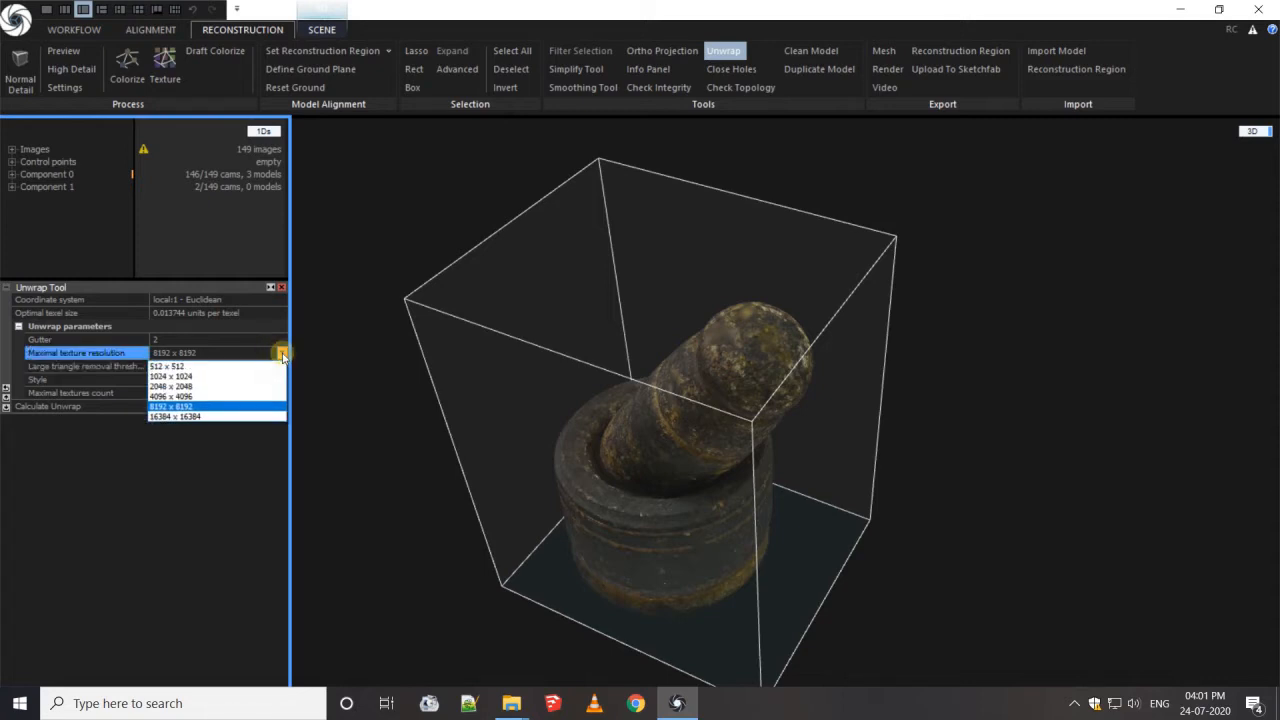
click(282, 355)
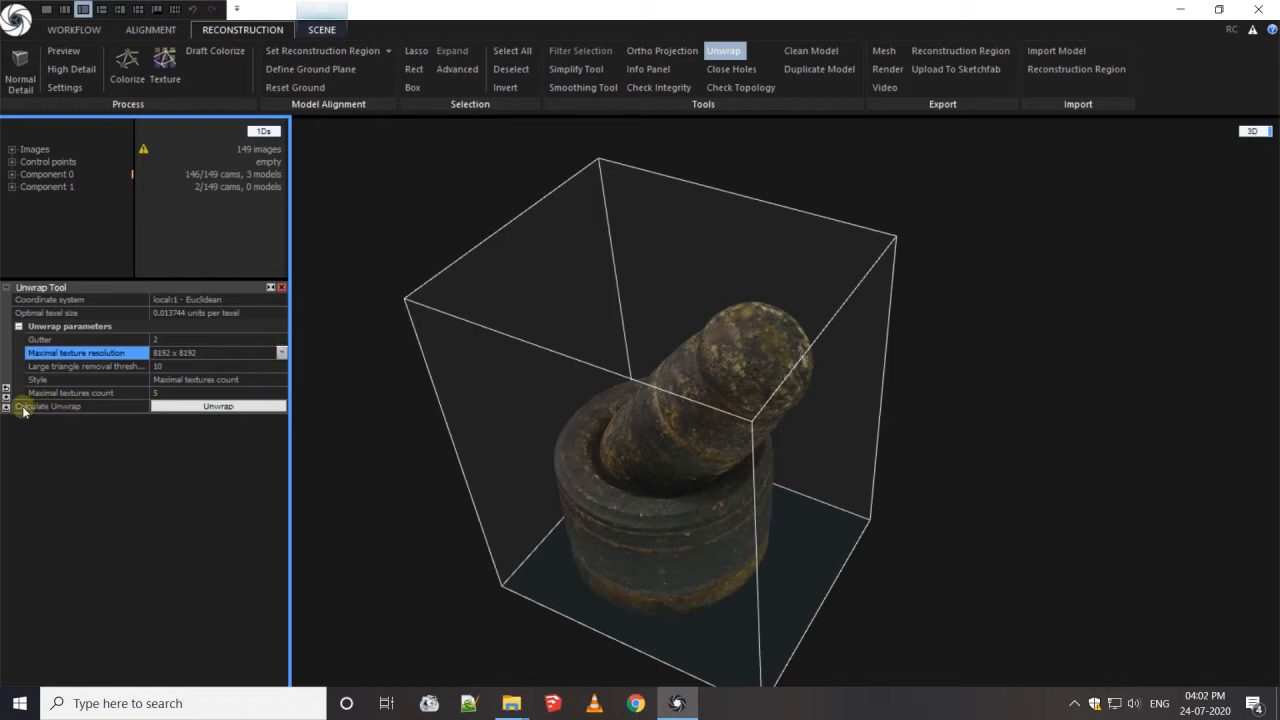
click(205, 408)
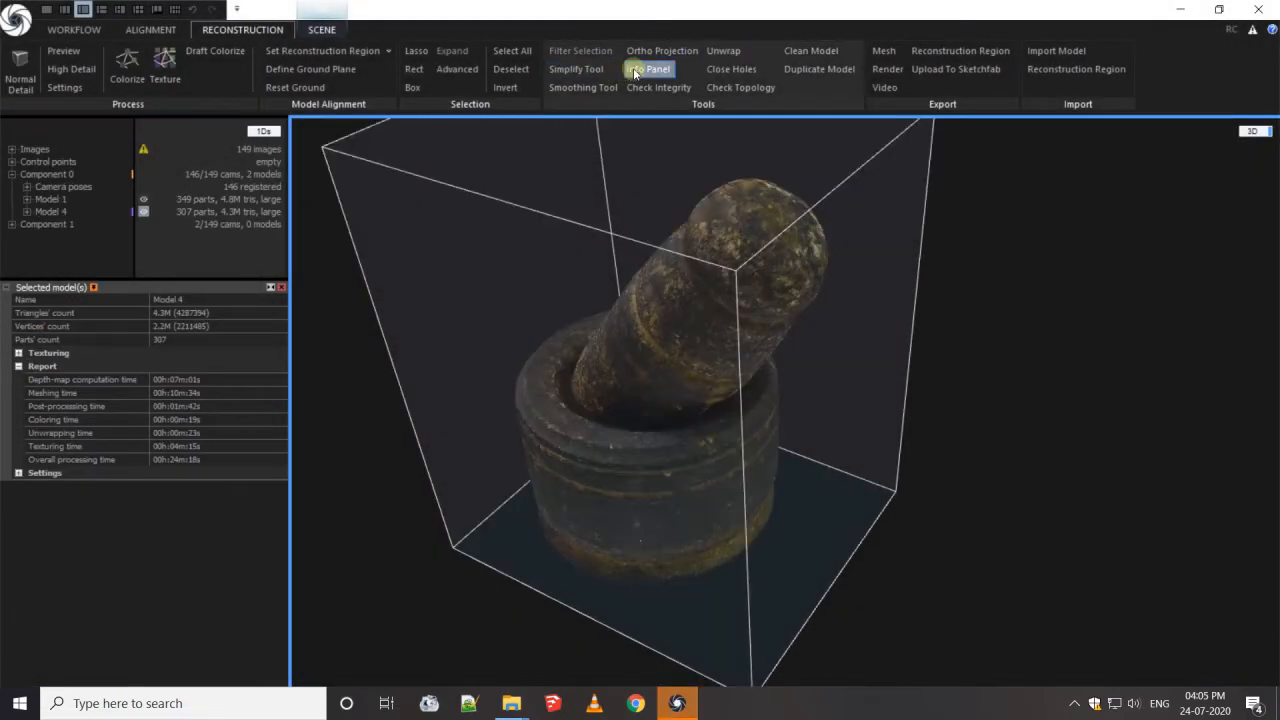
Step: Simplify the model to an absolute target triangle count of 2100000
click(597, 76)
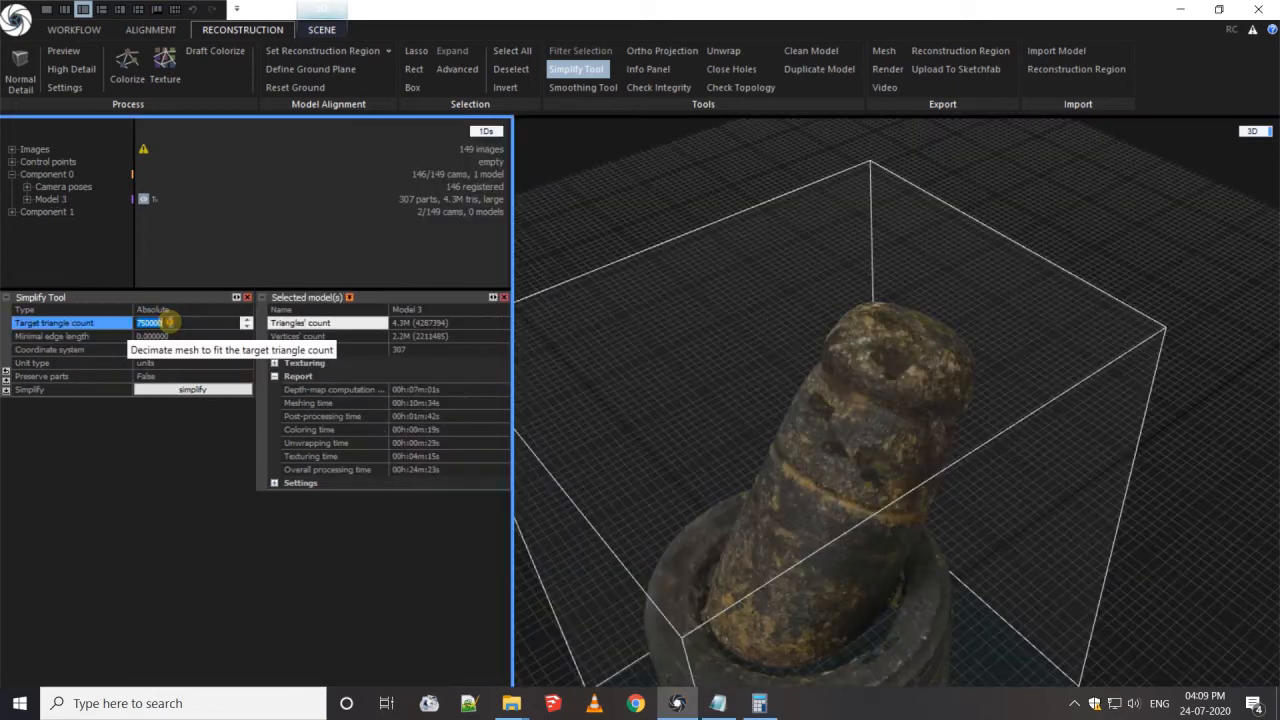
click(171, 322)
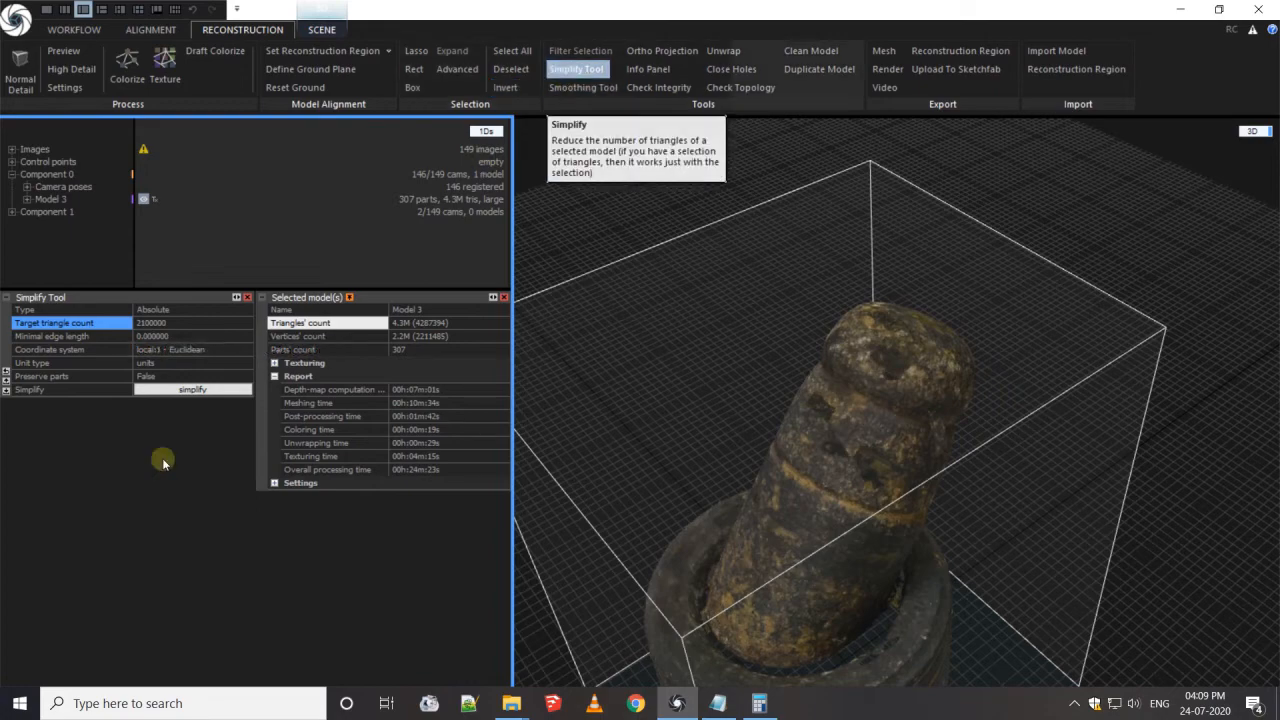
click(205, 390)
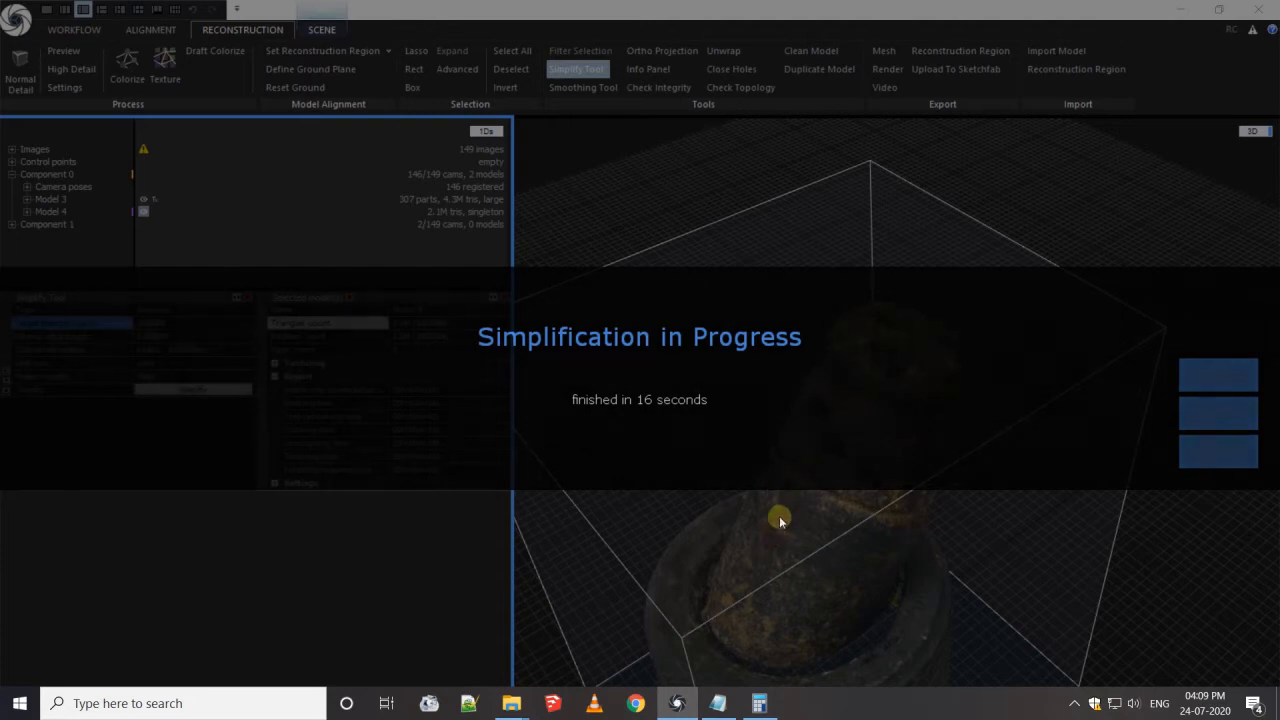
mouse_move(782, 490)
mouse_down()
mouse_move(790, 388)
mouse_move(767, 427)
mouse_move(806, 451)
mouse_move(820, 347)
mouse_move(668, 513)
mouse_move(674, 496)
mouse_move(774, 483)
mouse_move(847, 404)
mouse_up()
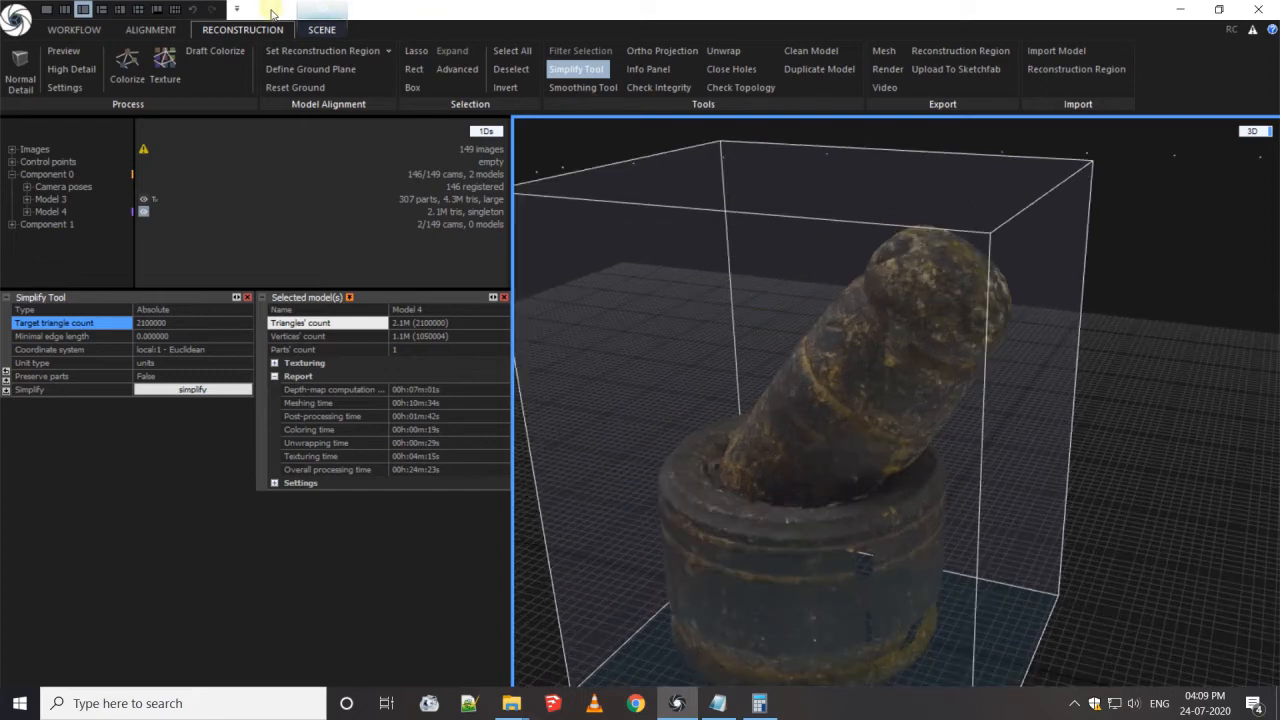
Step: Display the simplified model in Solid render mode and examine the surface detail of its mesh up close
click(334, 33)
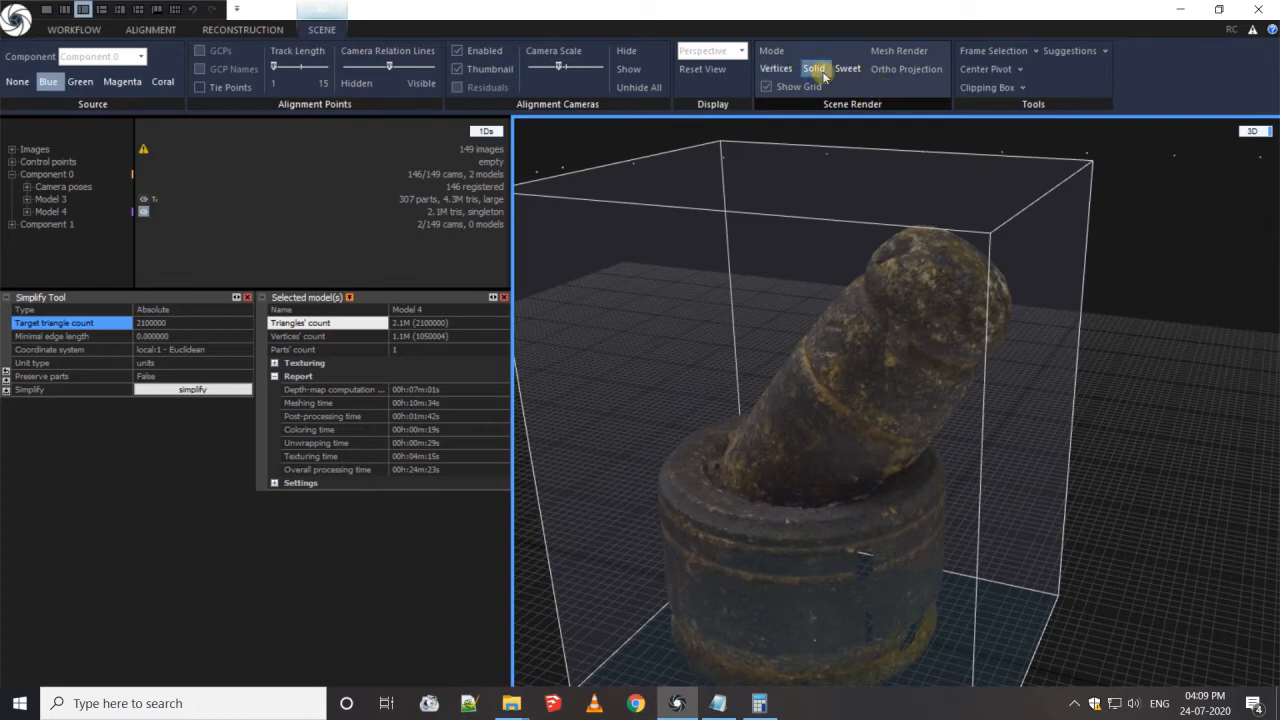
click(816, 69)
drag(687, 389, 794, 398)
scroll(794, 398, up, 5)
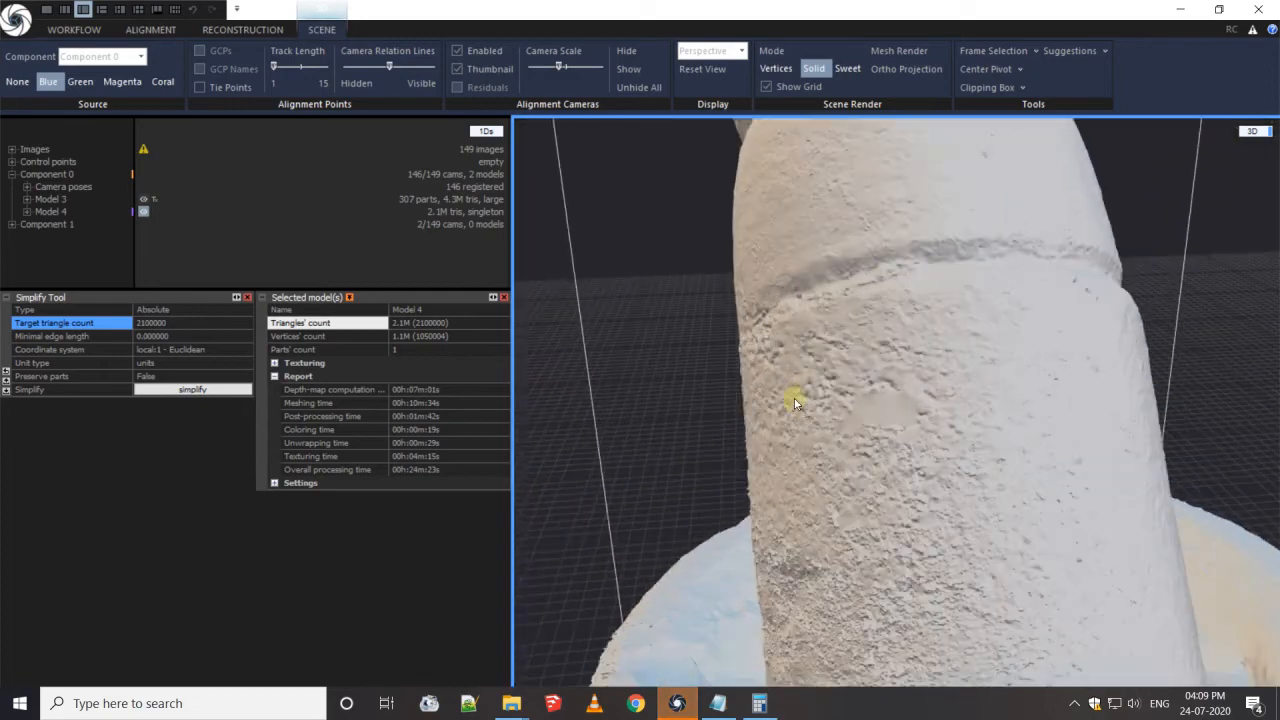
scroll(877, 430, up, 3)
drag(936, 440, 763, 331)
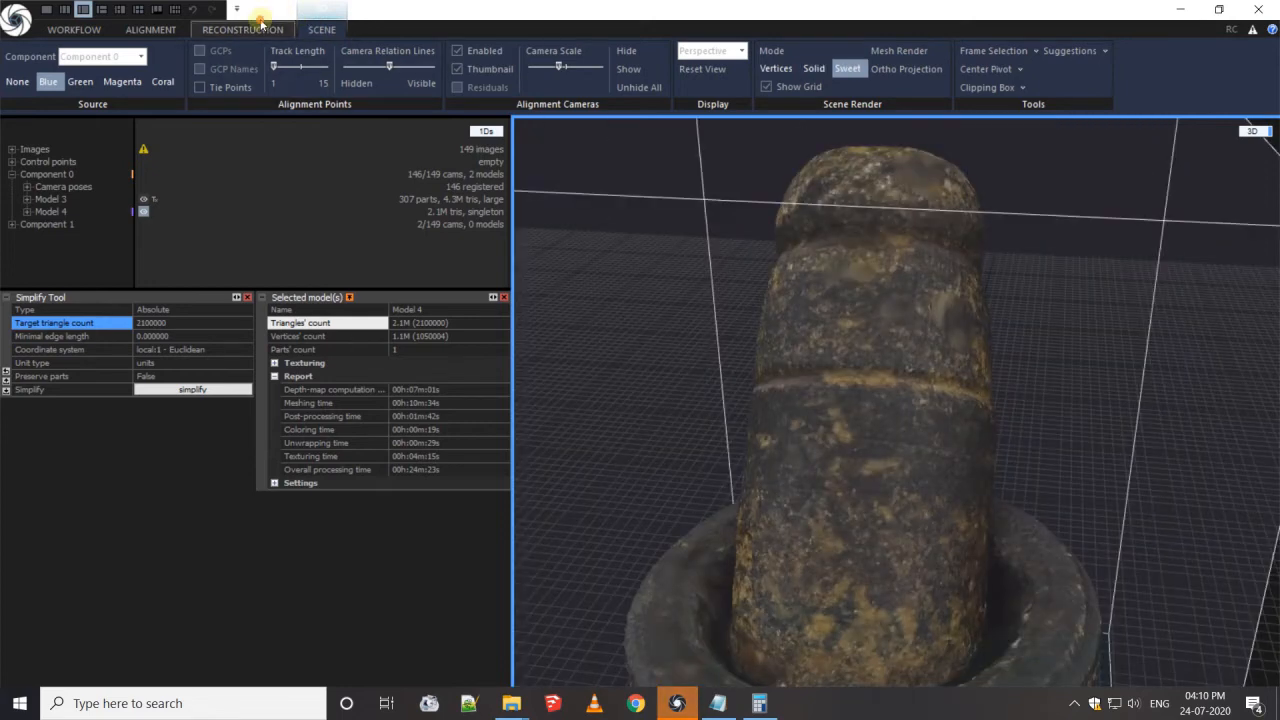
Step: Export the simplified model as the FBX mesh Ammi-New_Low.fbx in the Ammi Scan\Model folder, keeping the offered export settings
click(262, 27)
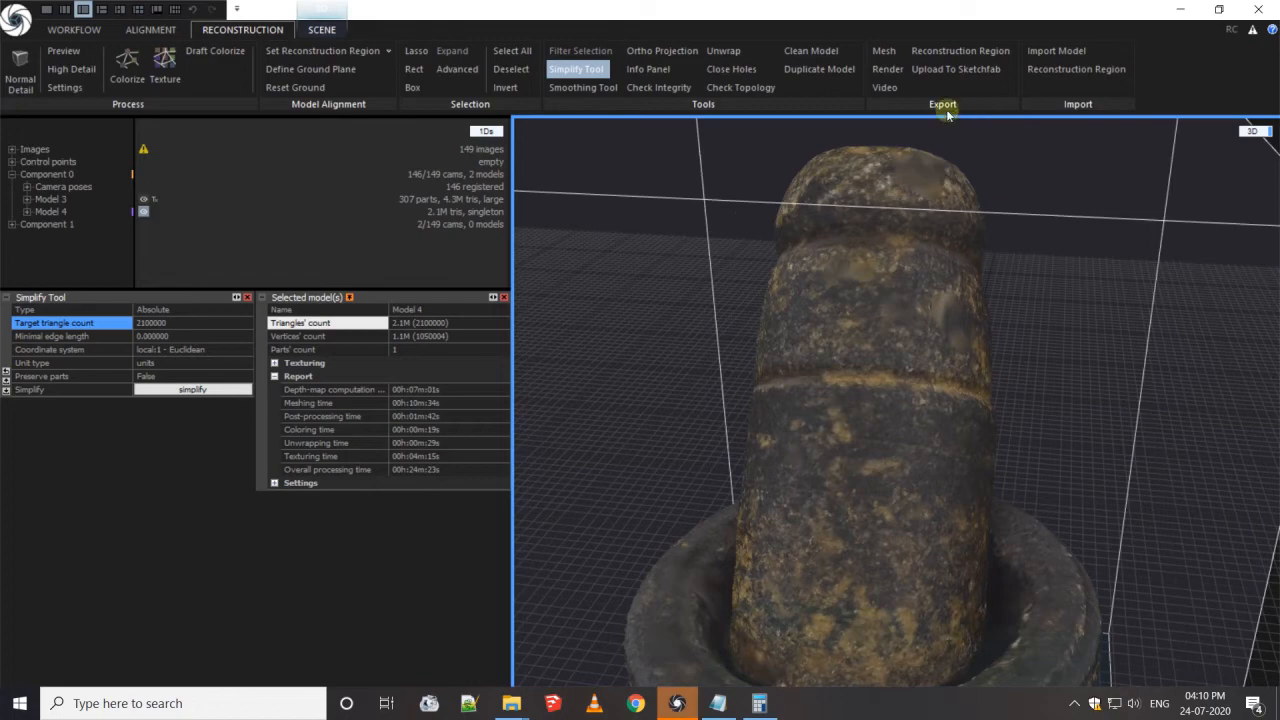
click(885, 51)
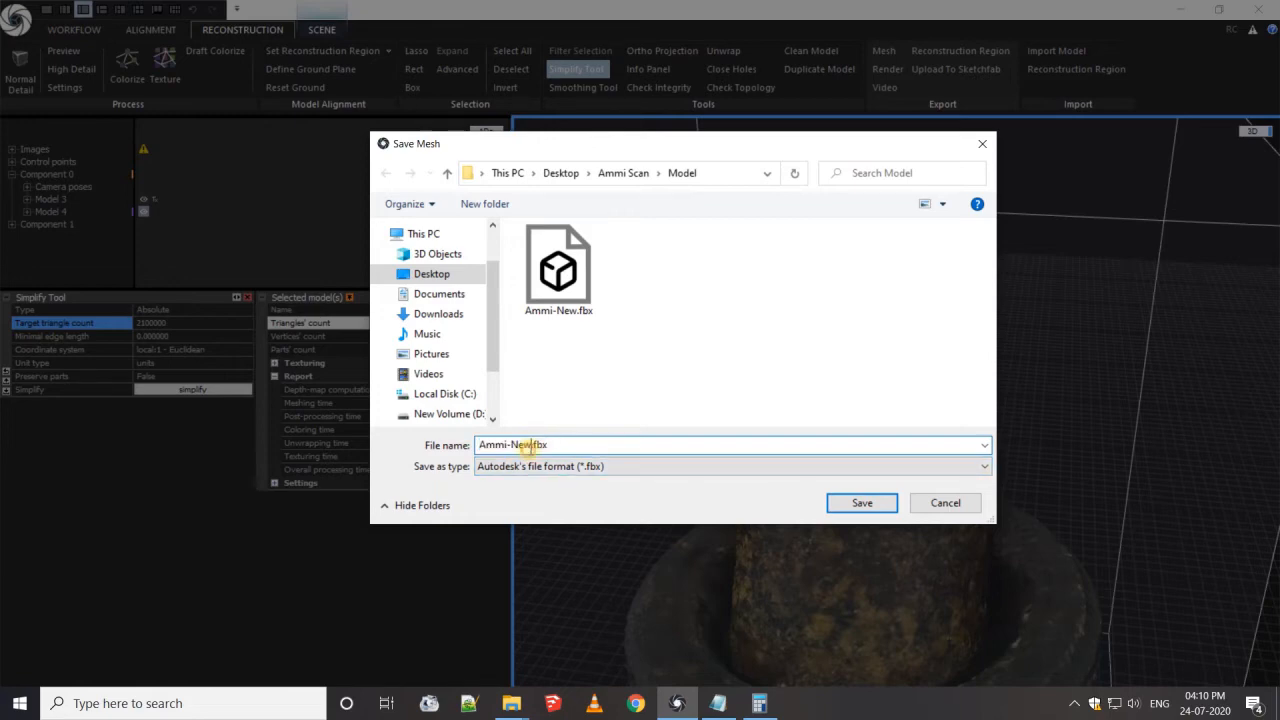
key(Return)
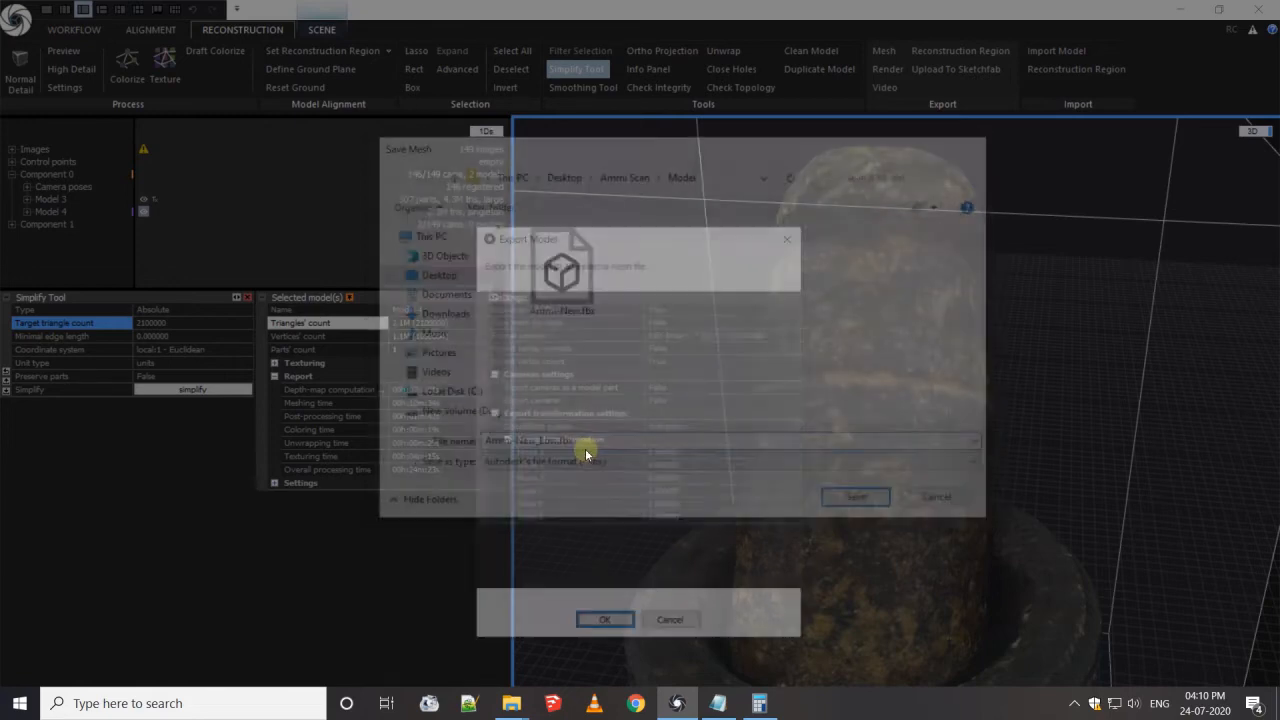
click(607, 628)
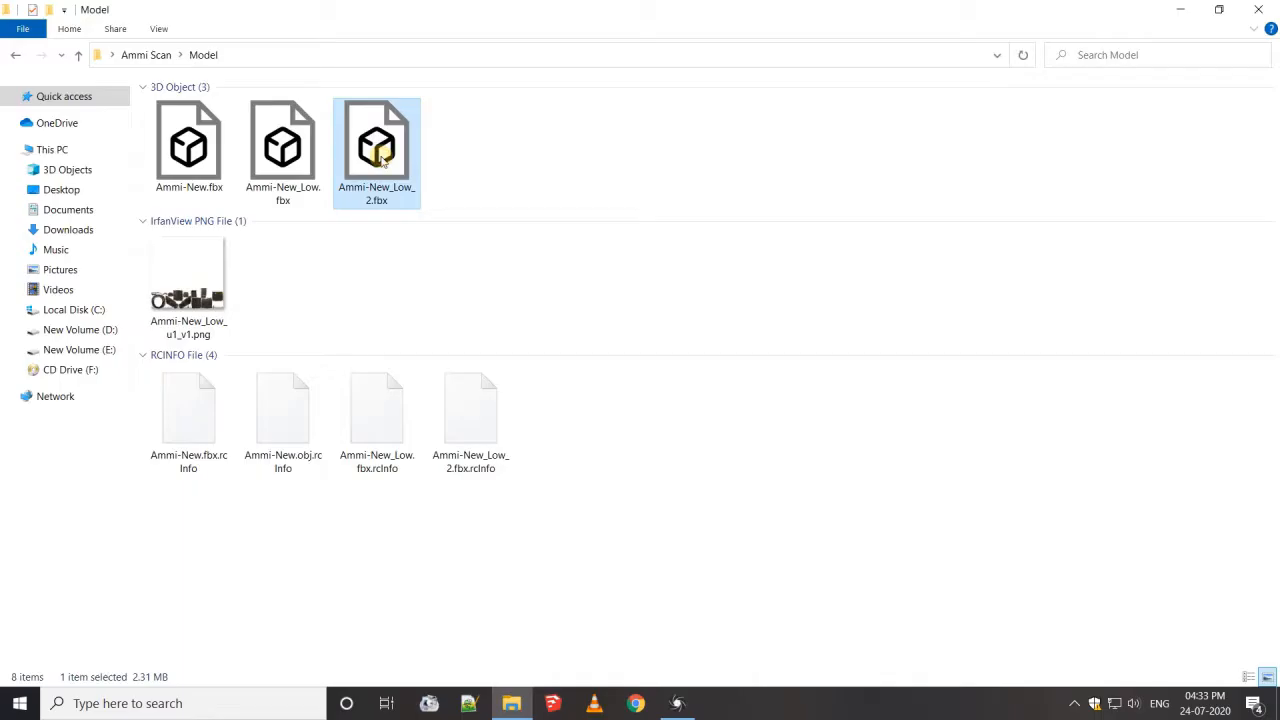
Step: Delete Ammi-New_Low_2.fbx from the Model folder and inspect the texture image Ammi-New_Low_u1_v1.png up close
key(Delete)
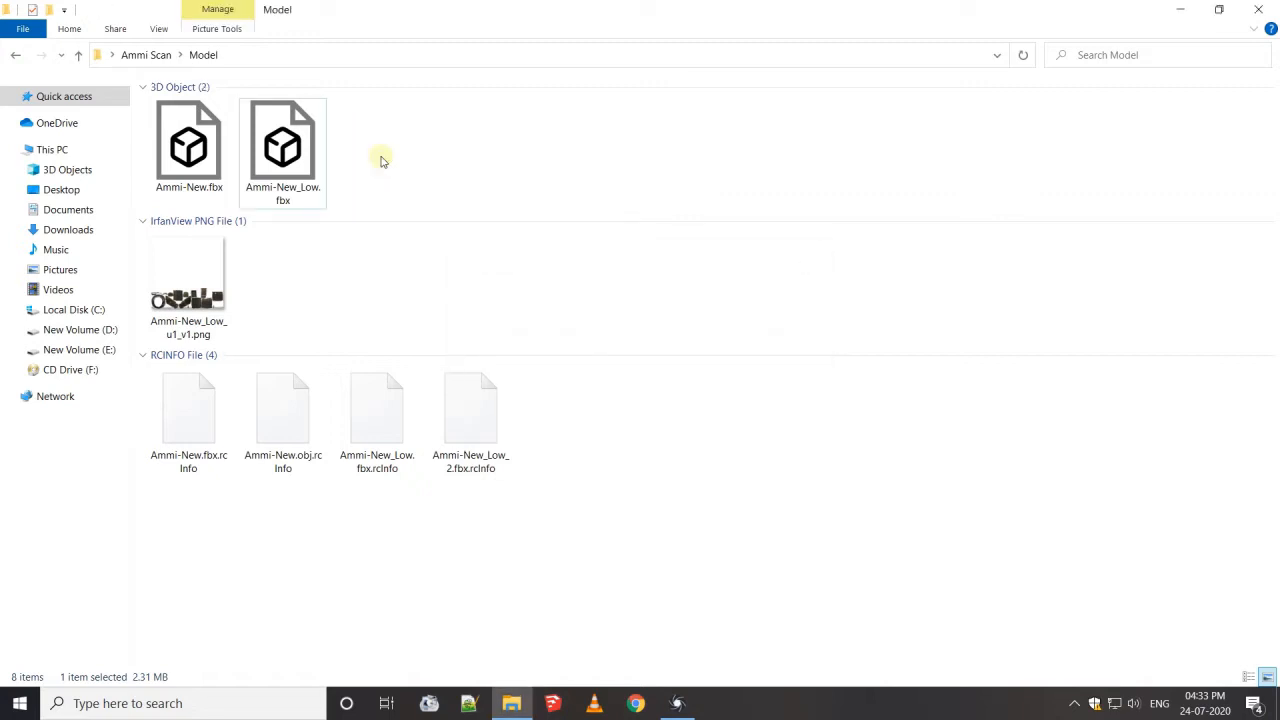
double_click(190, 280)
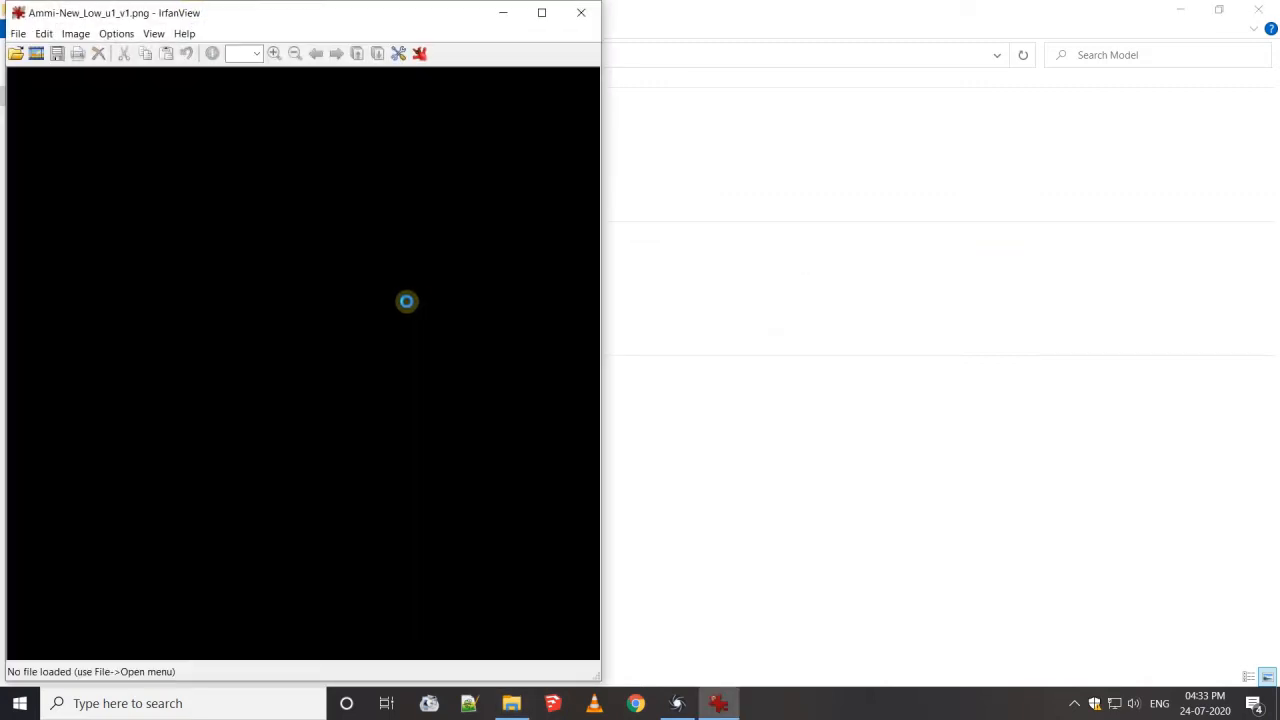
drag(381, 568, 286, 617)
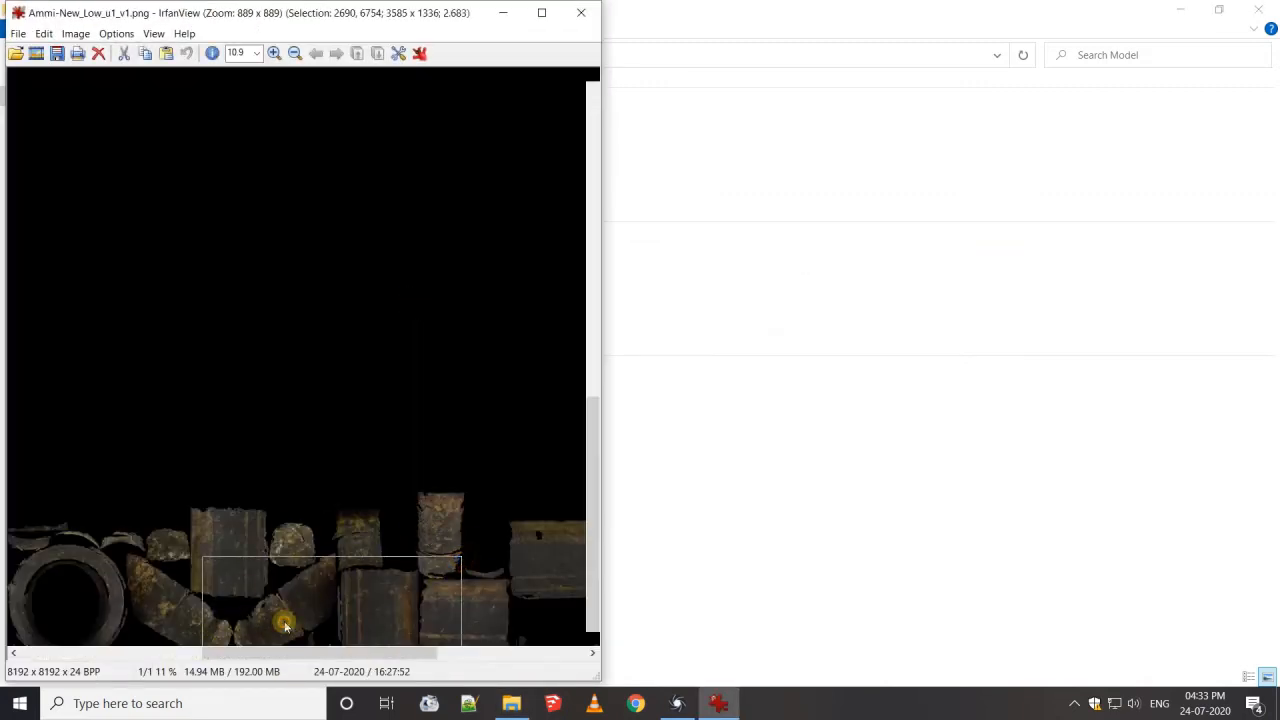
click(286, 617)
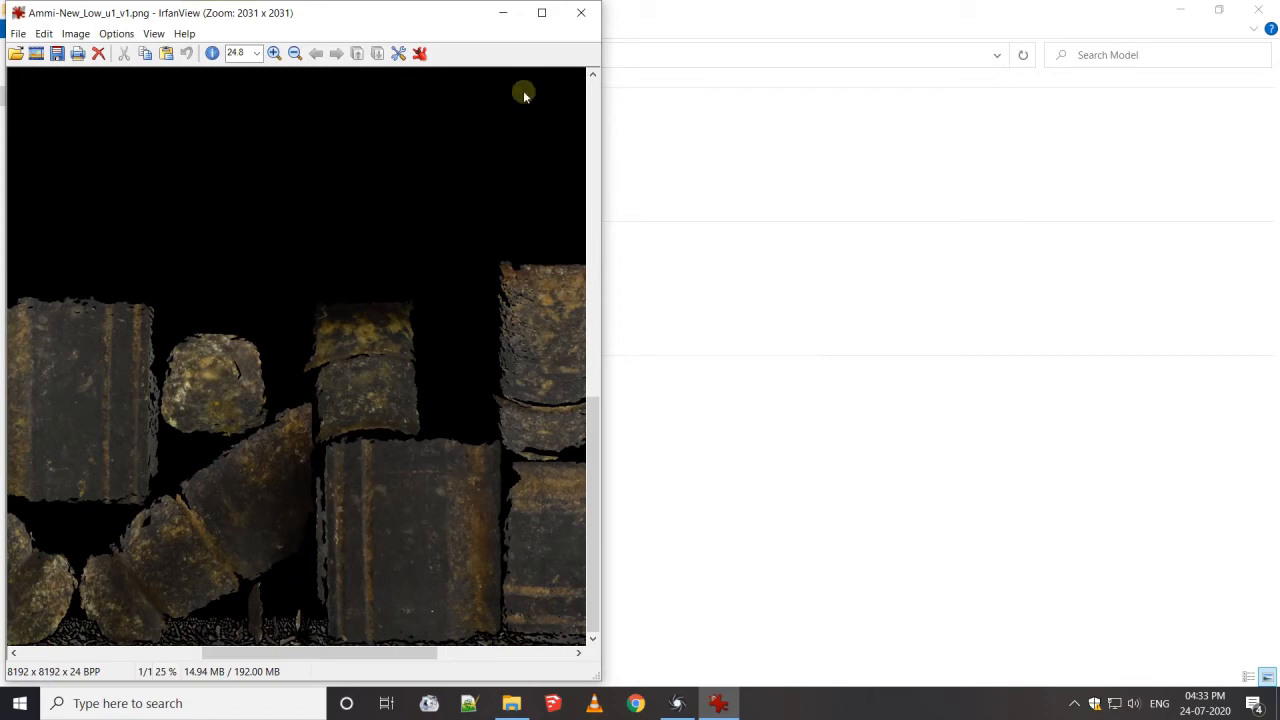
click(581, 12)
Step: Launch 3ds Max 2021 and maximize the perspective viewport
click(5, 712)
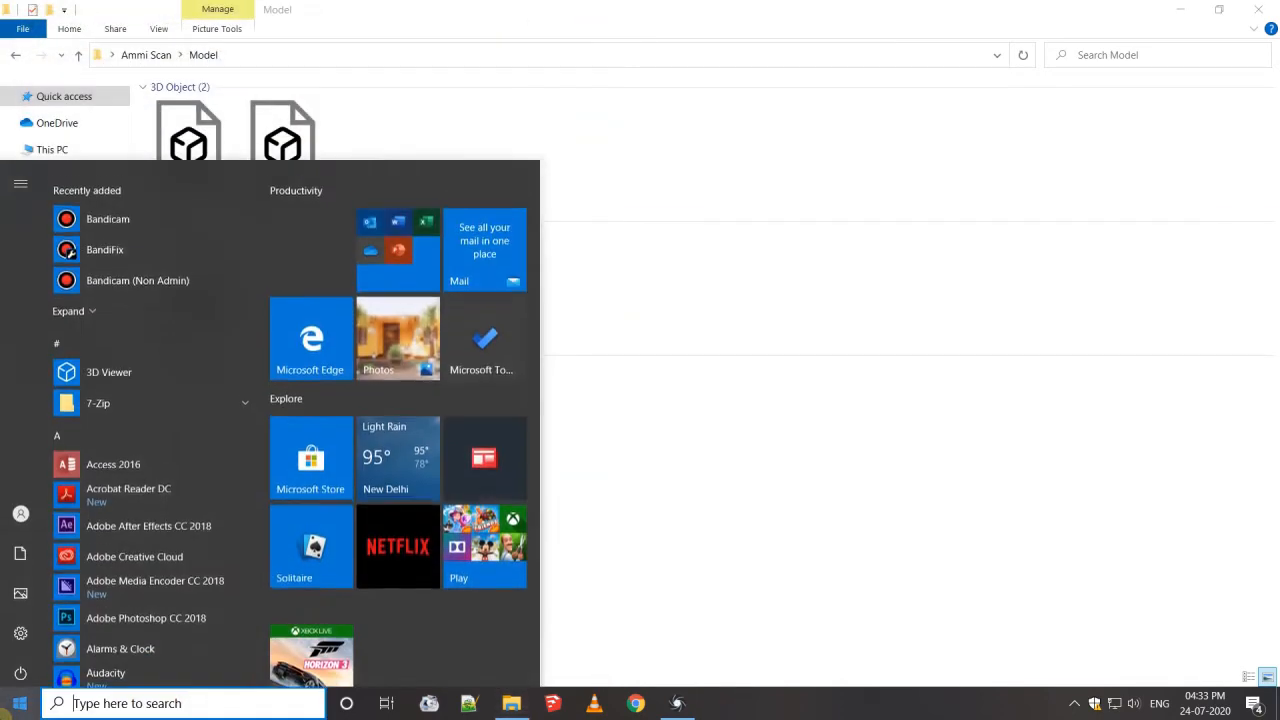
text(3ds)
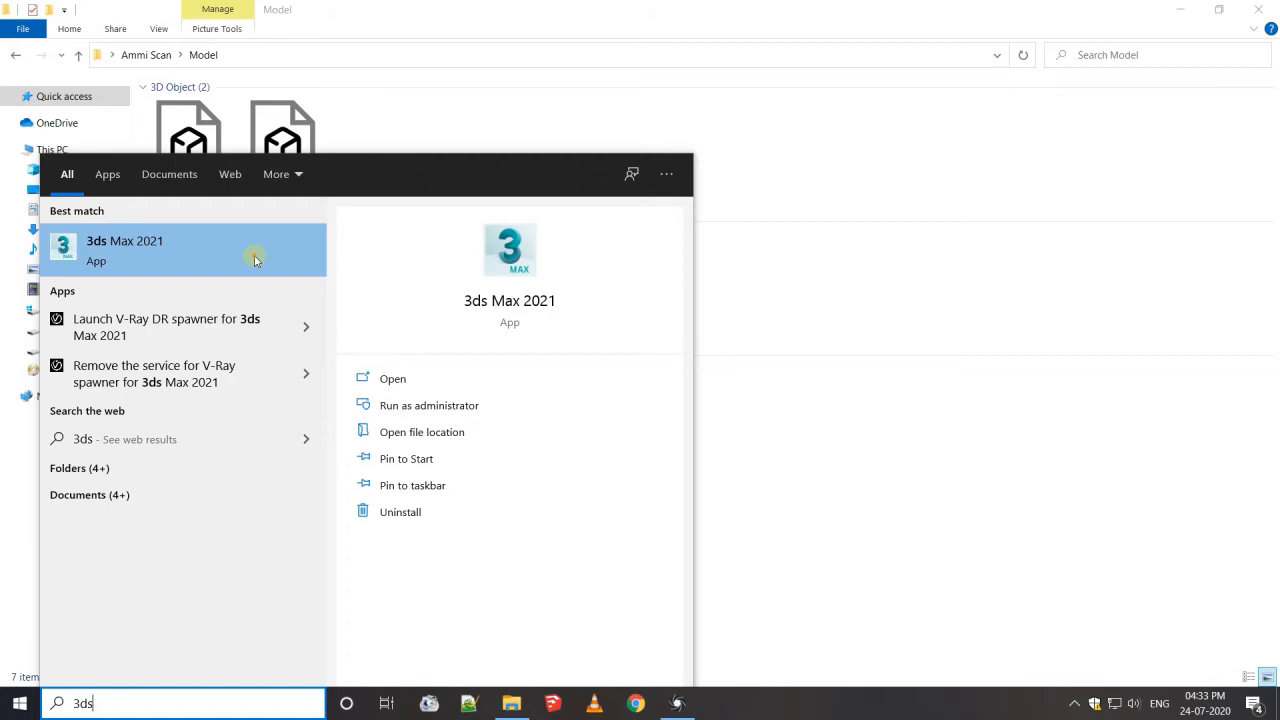
click(255, 260)
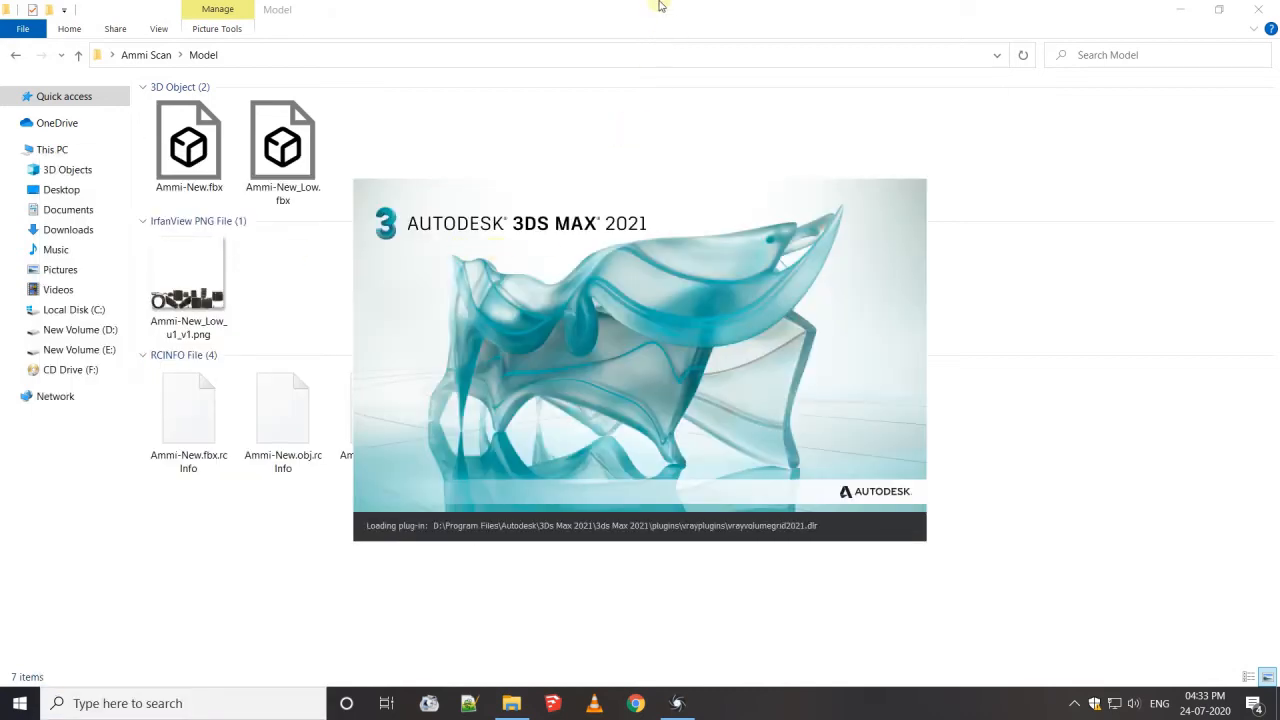
mouse_move(660, 7)
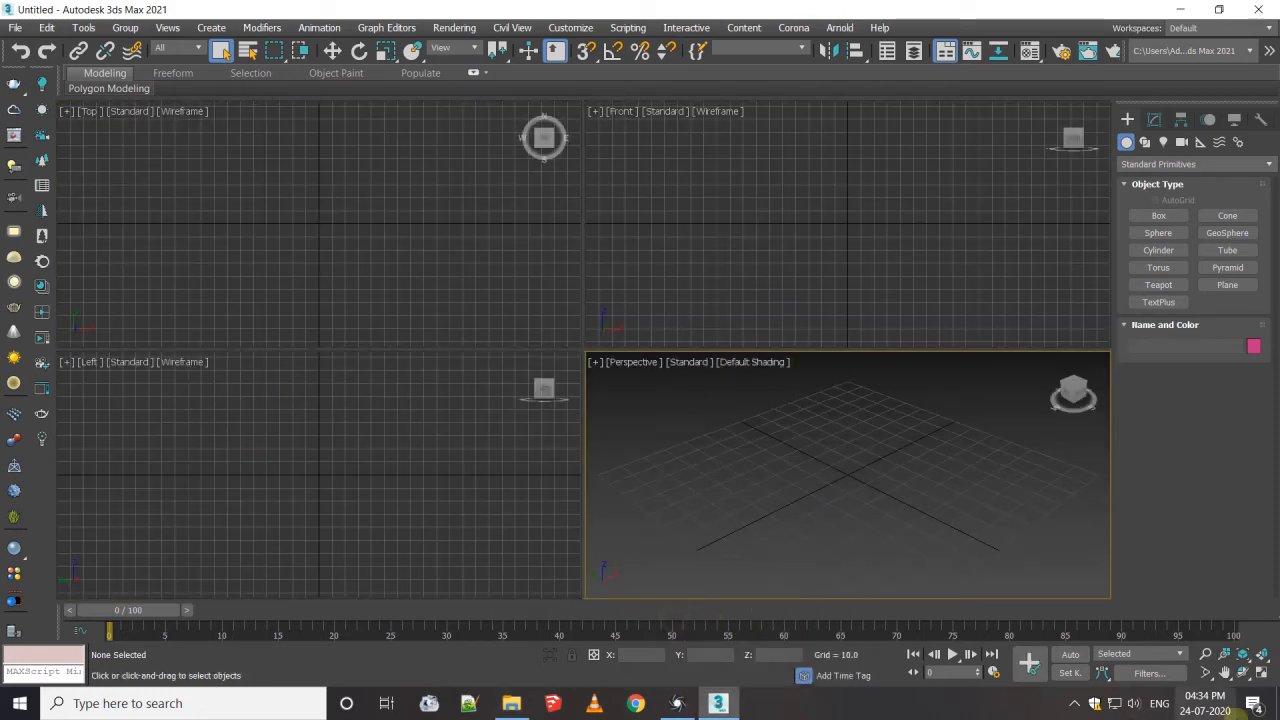
click(1262, 672)
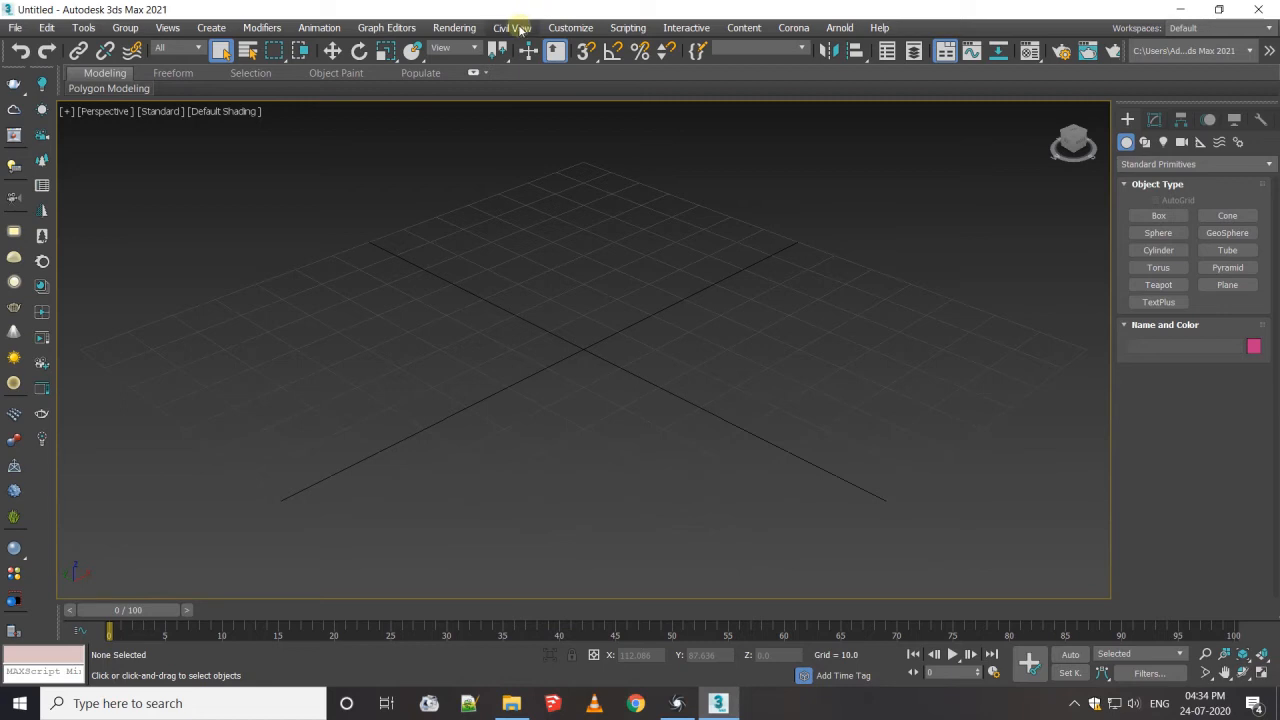
Step: Open the render setup, switch the renderer to CoronaRenderer and return to its common parameters
click(455, 27)
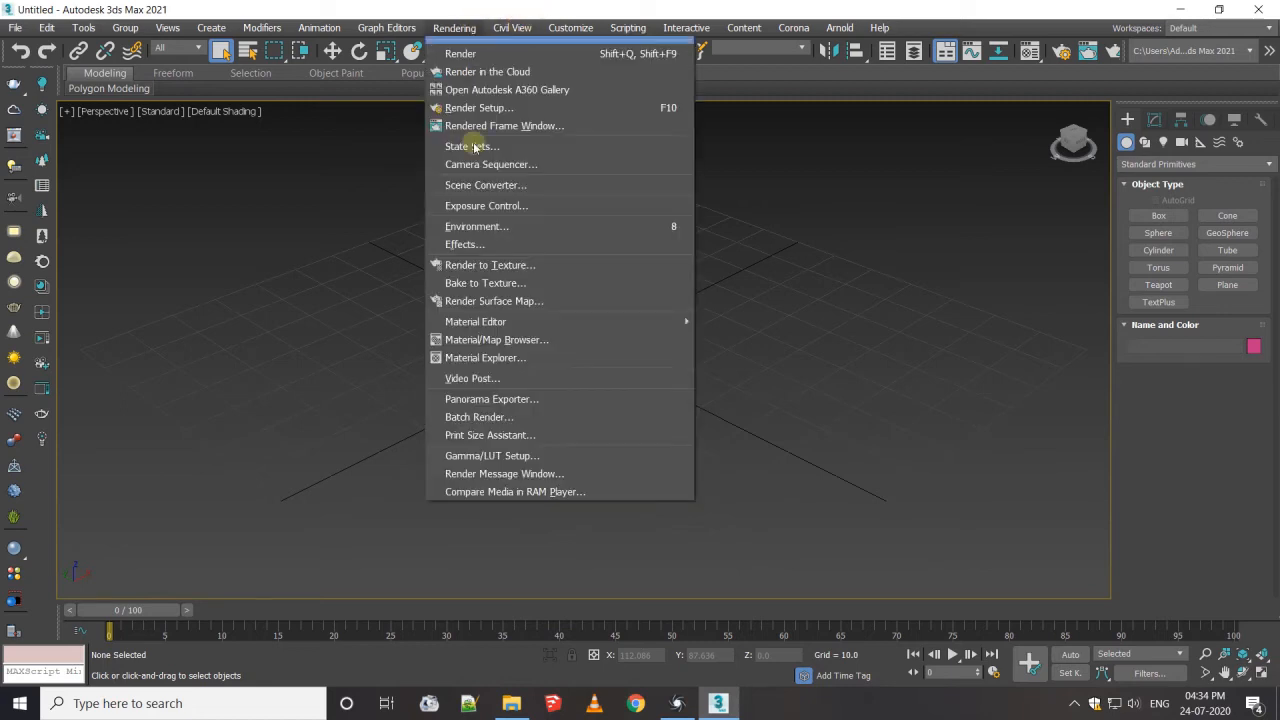
click(512, 108)
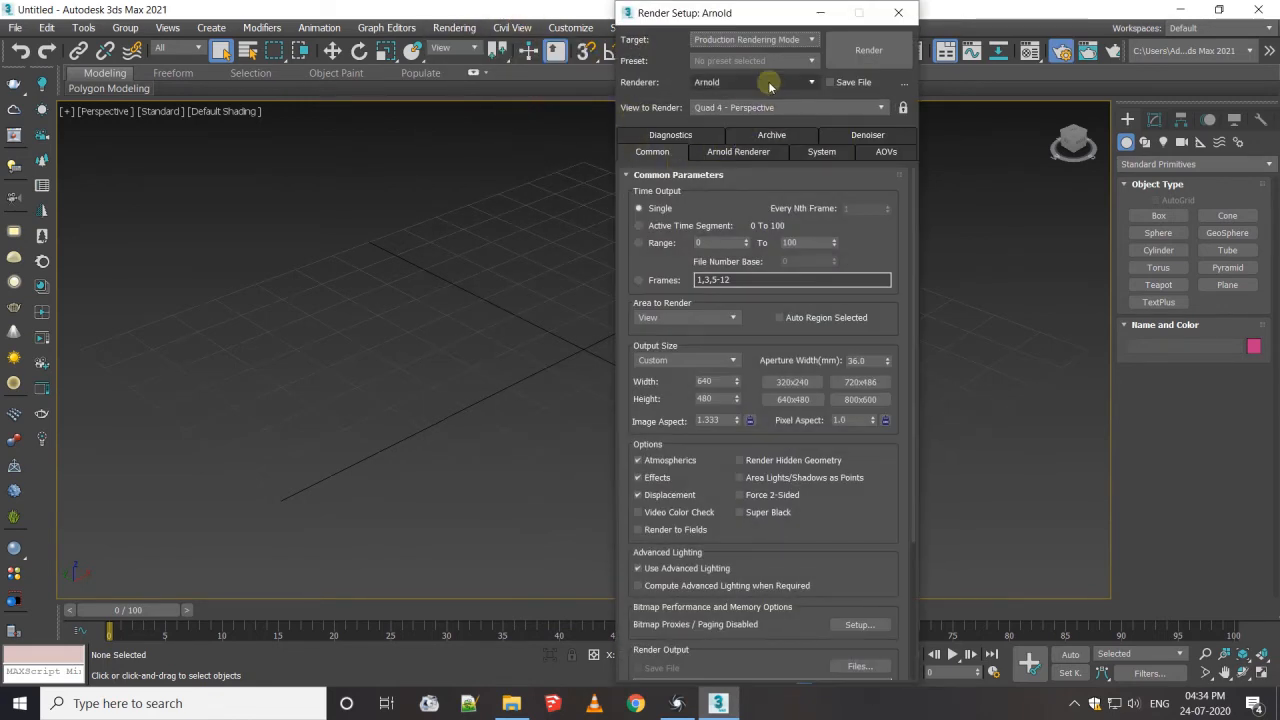
click(760, 40)
click(760, 45)
click(748, 84)
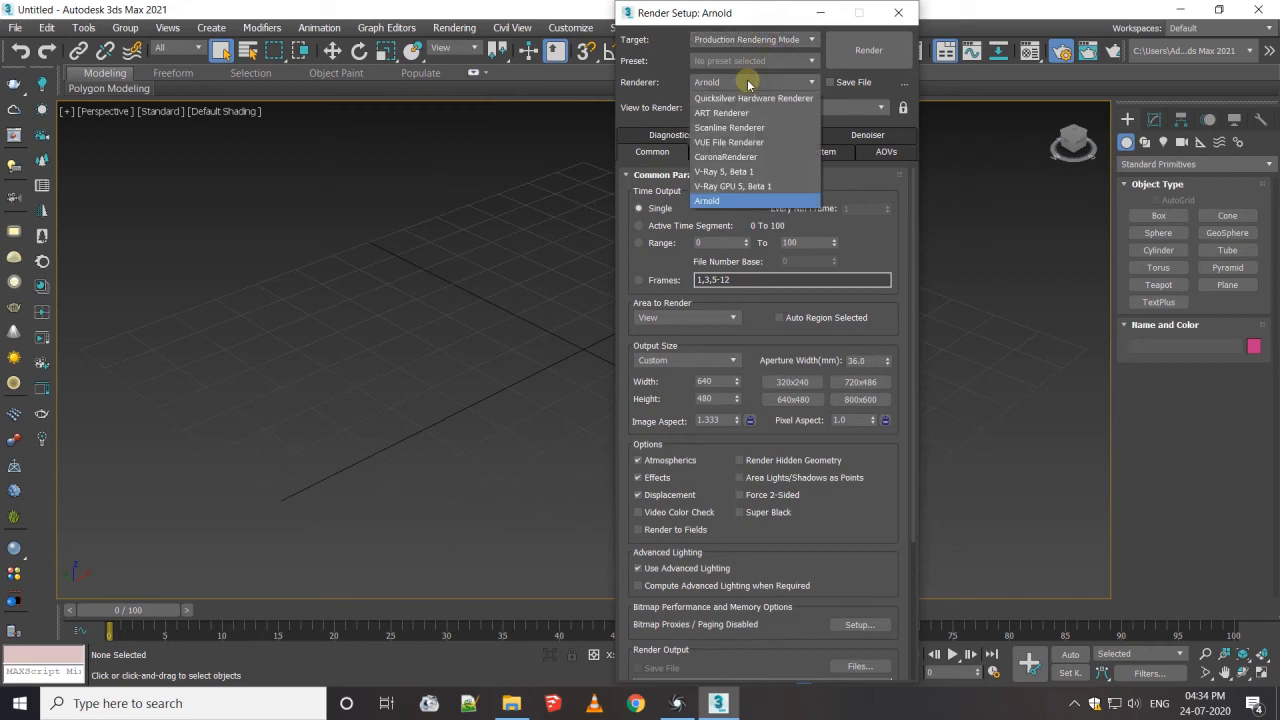
click(739, 157)
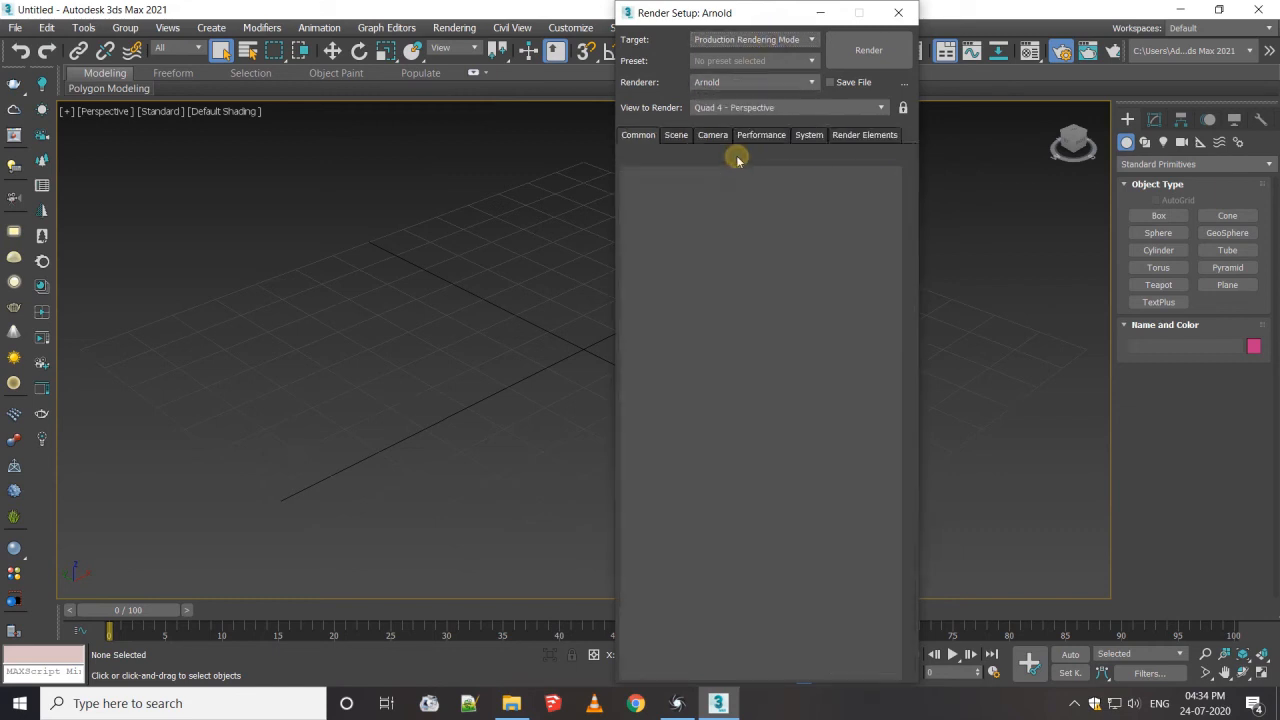
click(648, 174)
click(666, 158)
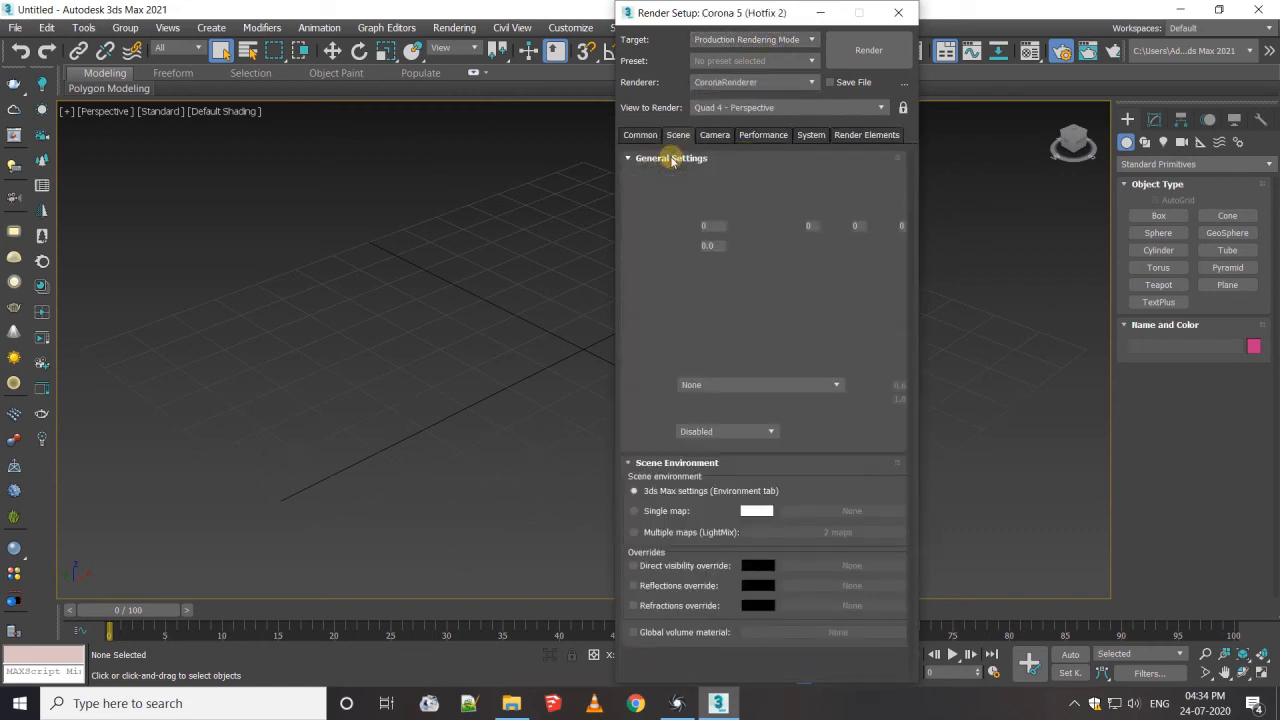
click(645, 135)
Step: Set the renderer to Scanline Renderer and close the render setup
click(765, 82)
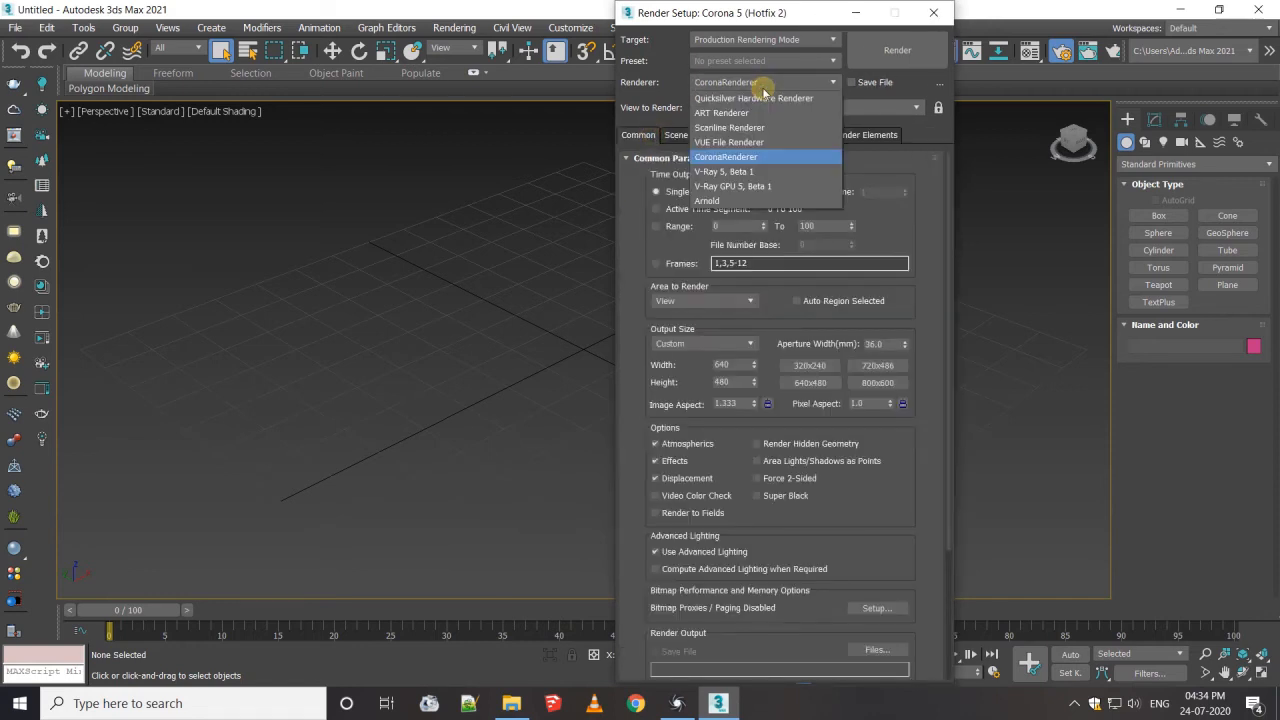
click(750, 127)
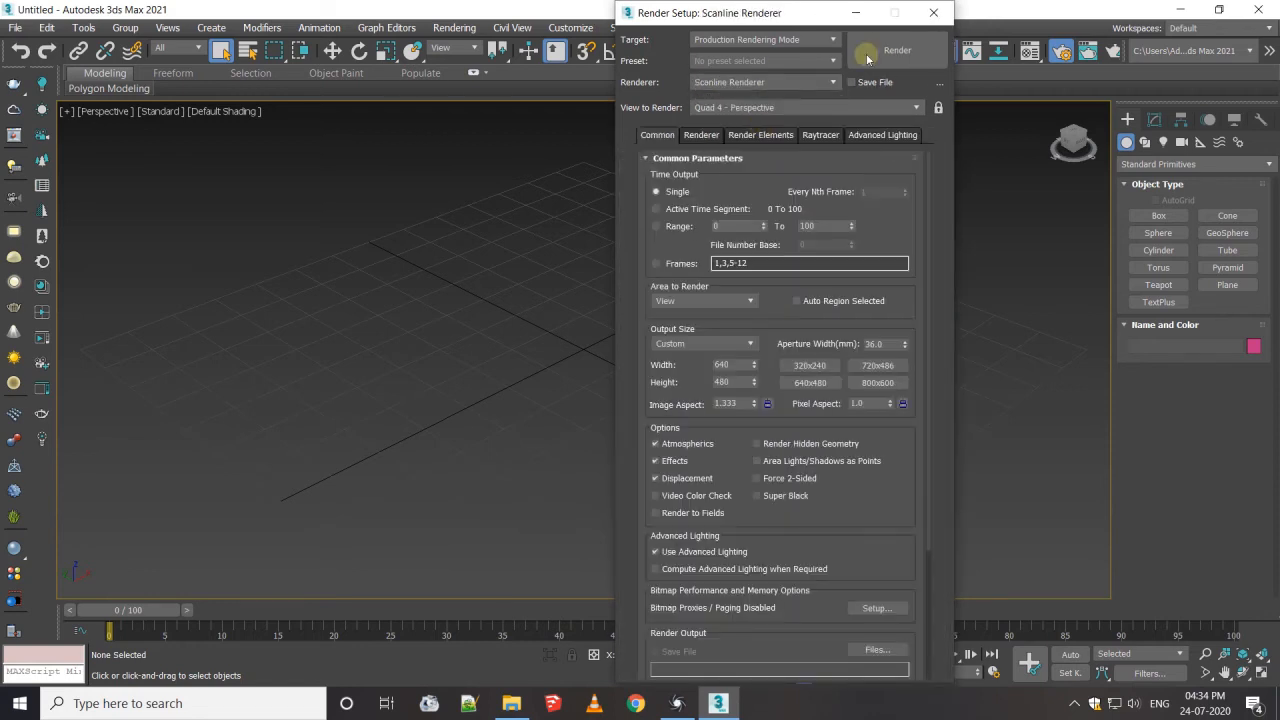
click(934, 13)
Step: Import the exported FBX mesh from the Ammi Scan\Model folder on the desktop with the Autodesk Media & Entertainment preset
click(15, 27)
mouse_move(106, 238)
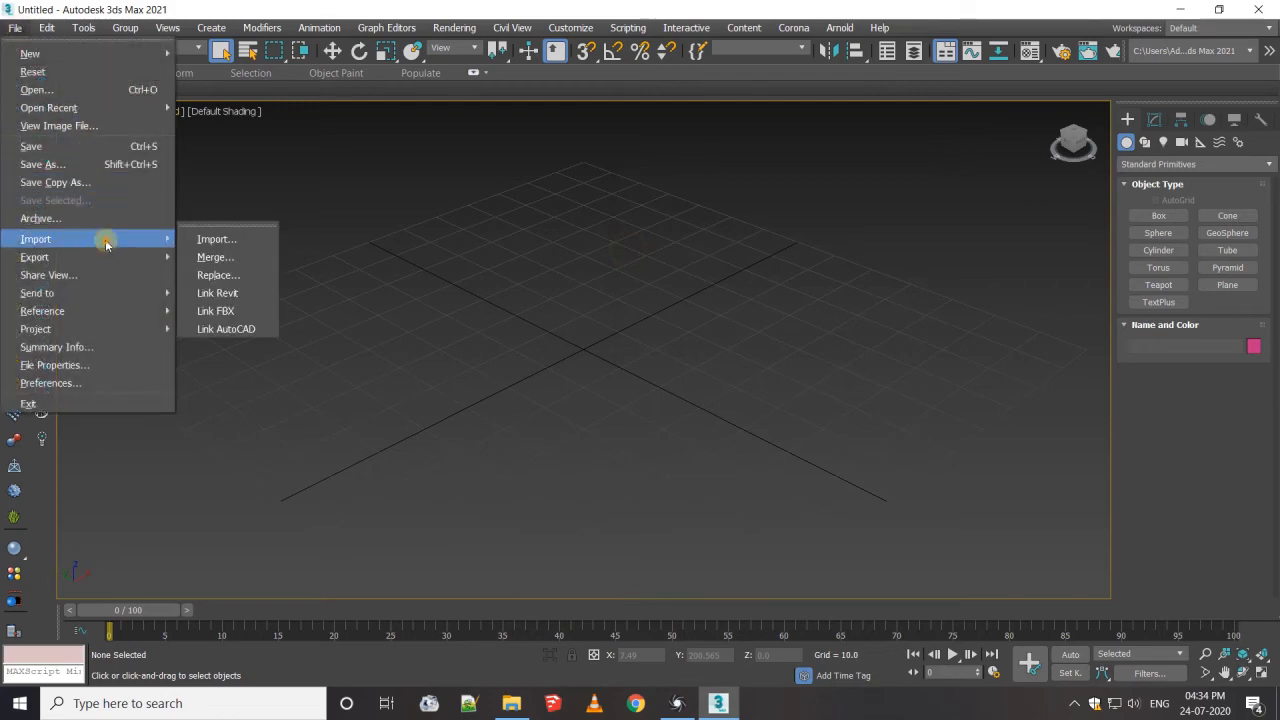
click(215, 240)
click(50, 176)
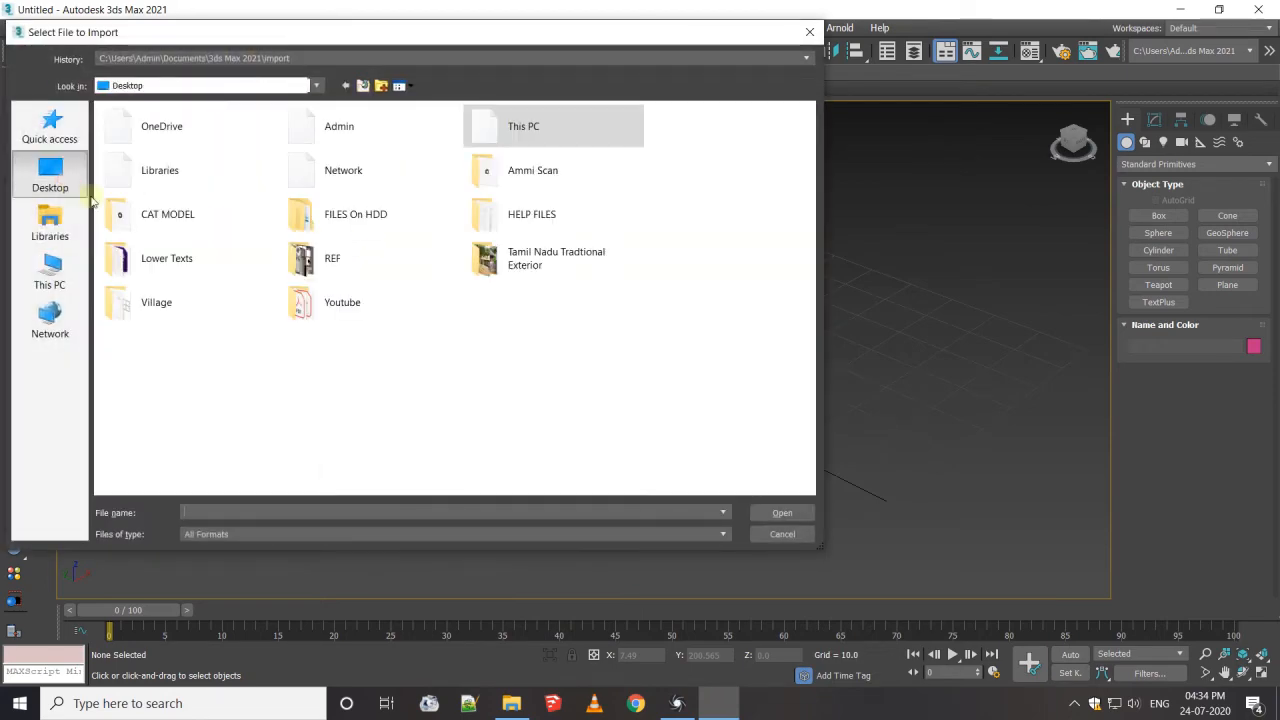
double_click(486, 172)
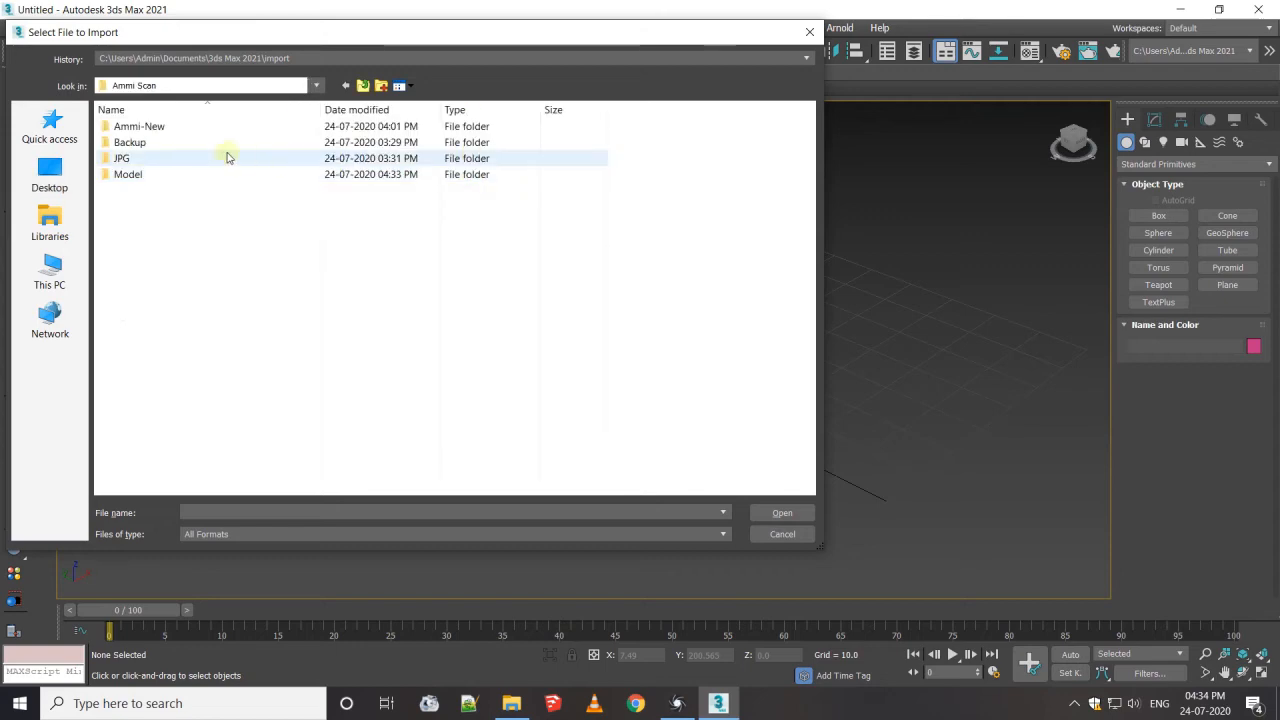
double_click(133, 174)
click(286, 180)
click(782, 514)
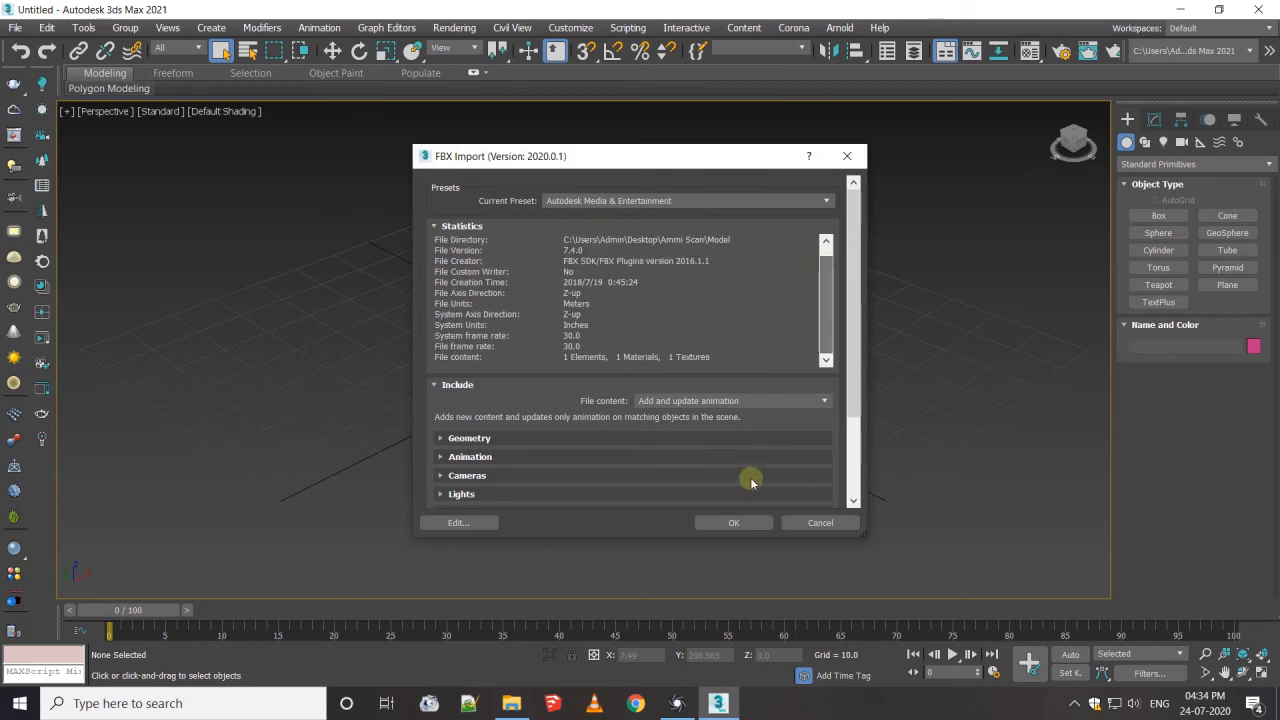
click(733, 522)
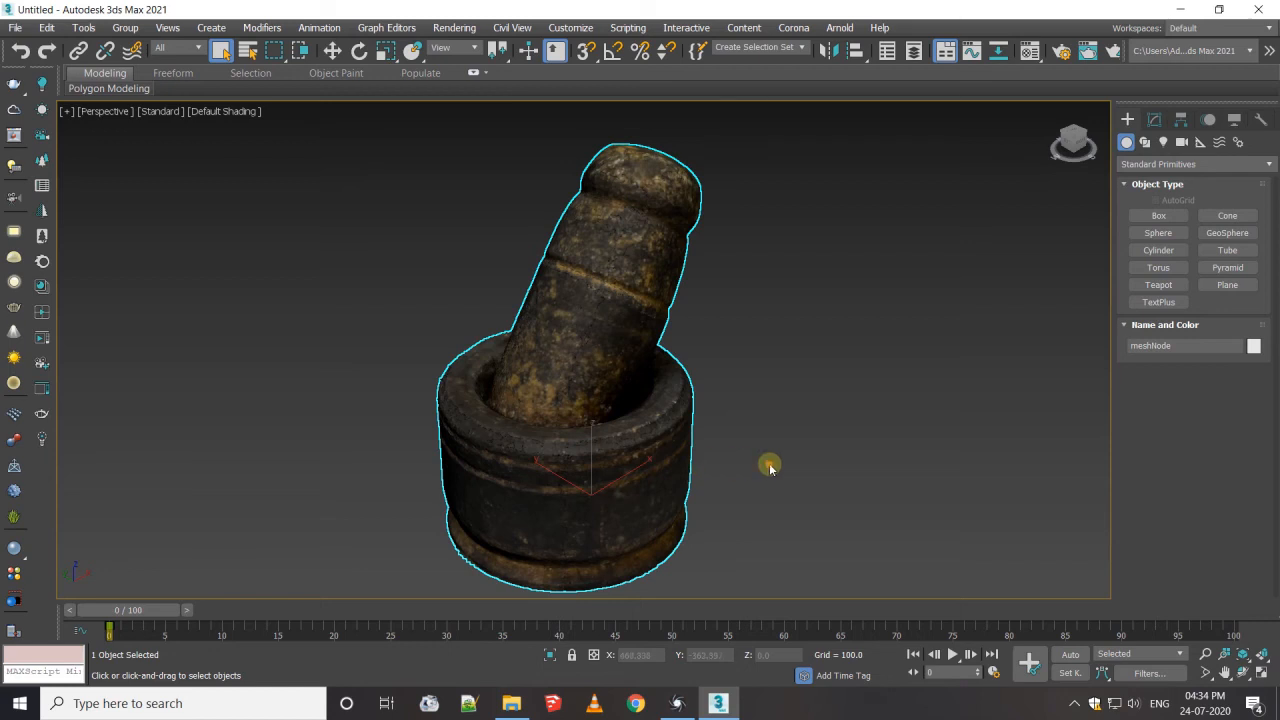
Step: Examine the imported mortar and pestle and its texture from a distance and framed in the perspective viewport
click(762, 455)
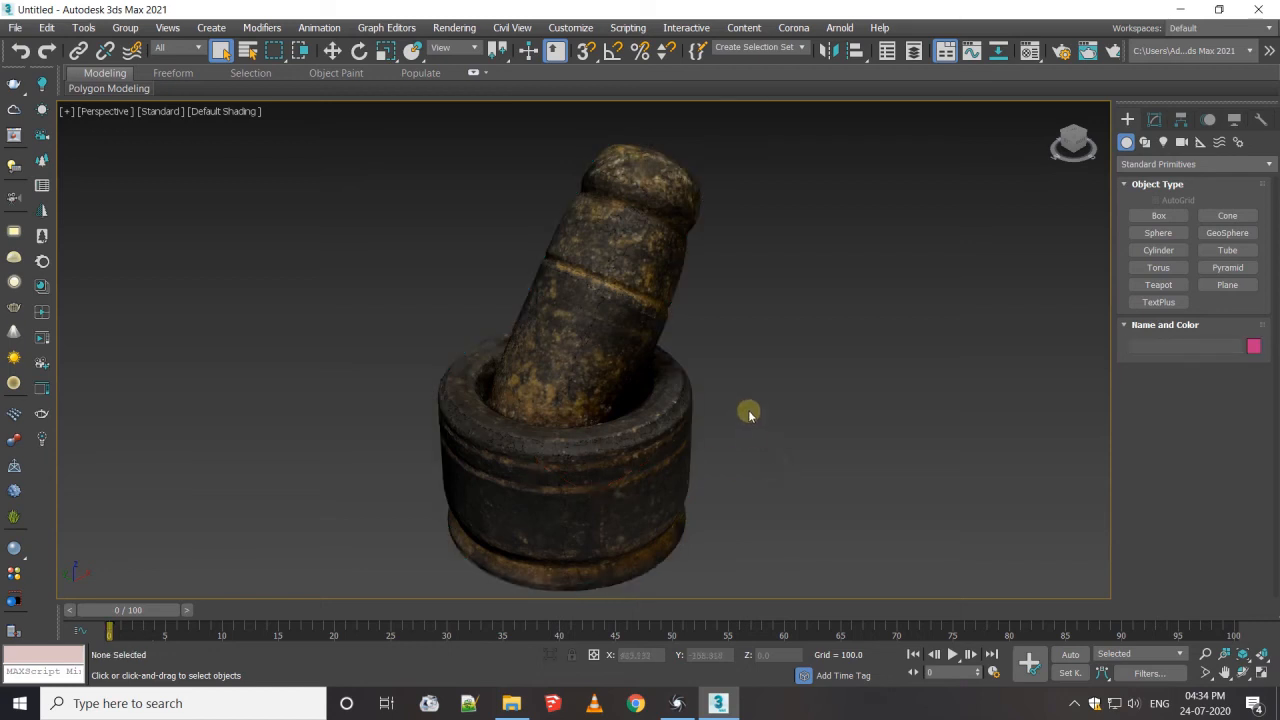
scroll(747, 420, down, 3)
click(754, 449)
click(648, 443)
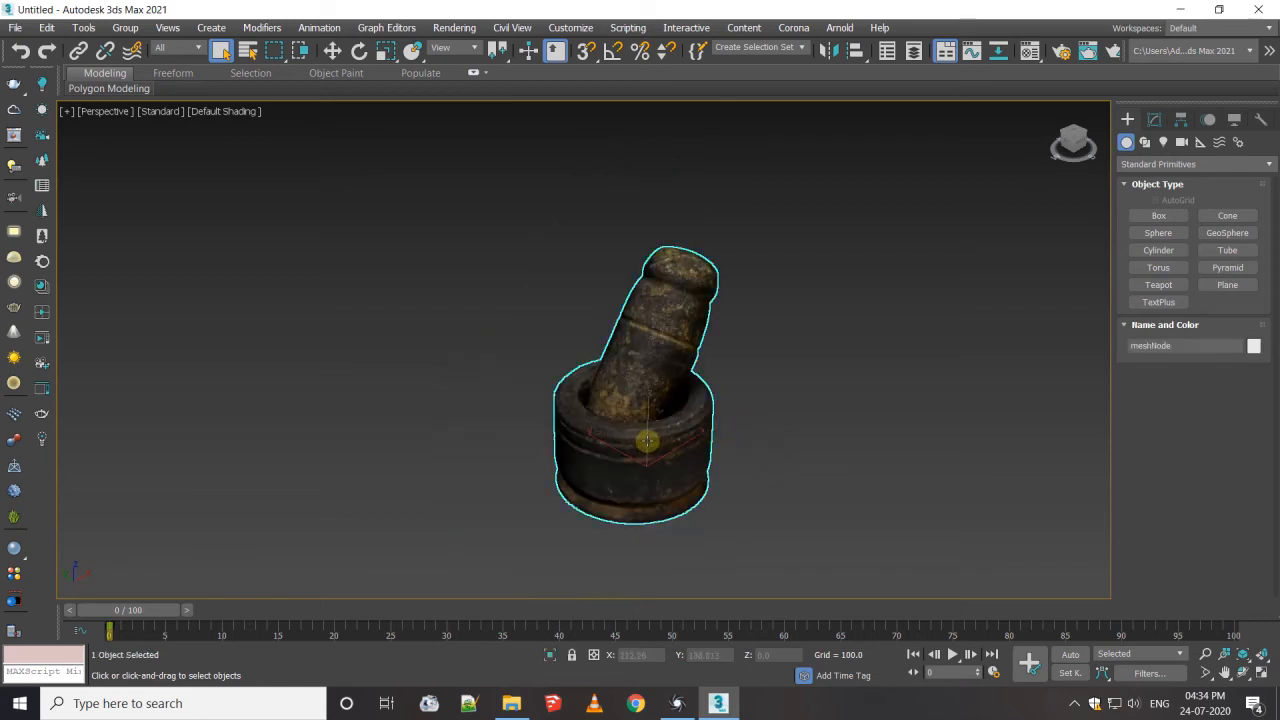
key(z)
alt+middle_drag(683, 448, 740, 452)
click(775, 440)
Step: Display the perspective viewport in Wireframe Override and select the mortar and pestle mesh
click(223, 112)
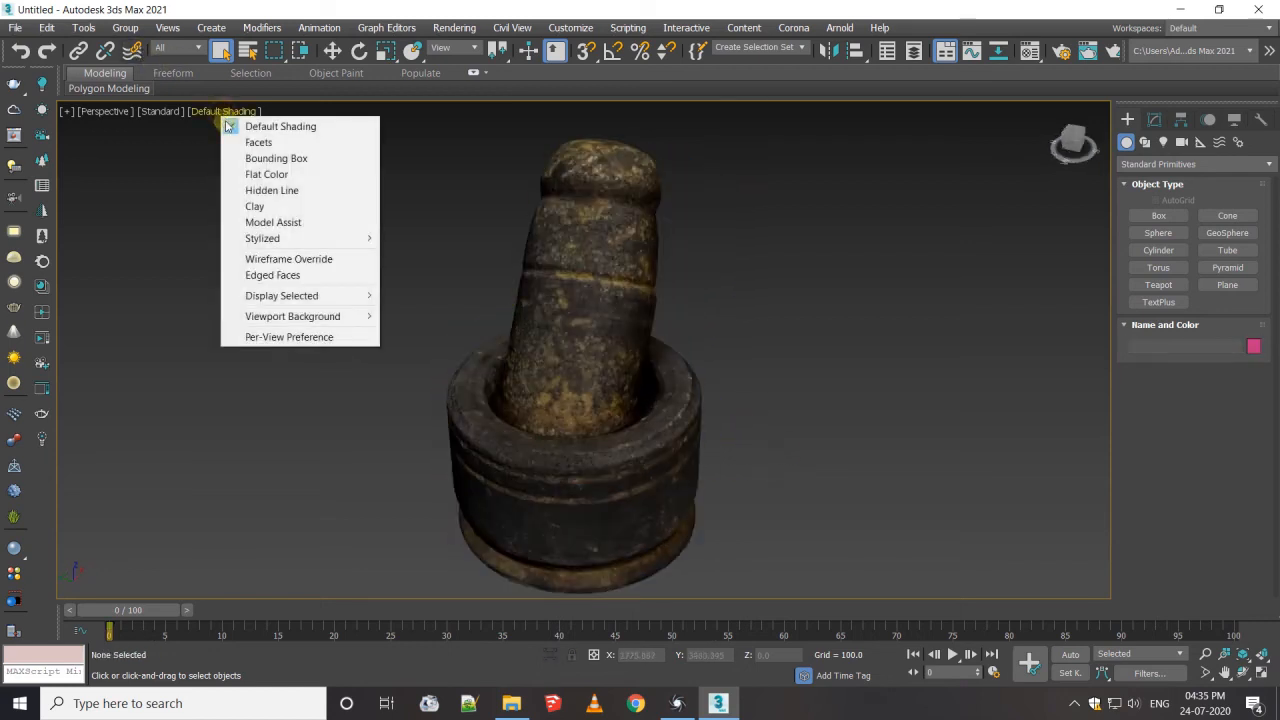
click(276, 255)
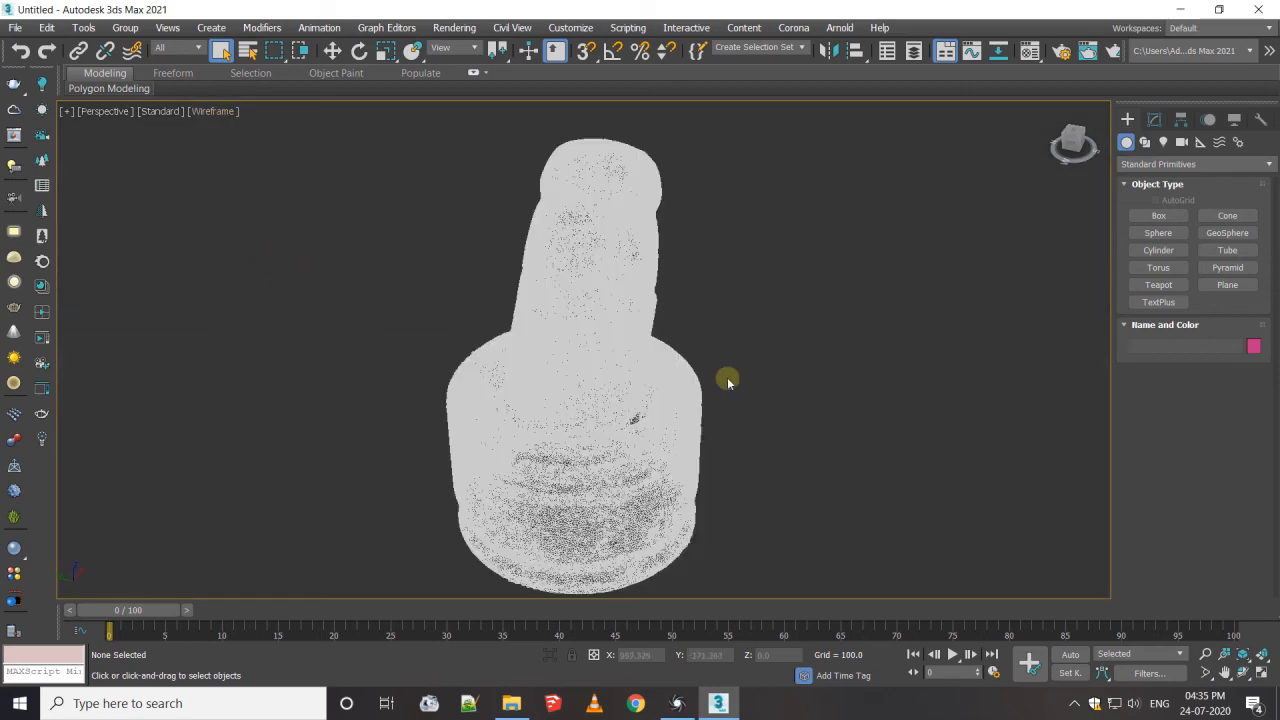
click(549, 305)
Step: Display the mesh in Default Shading with Edged Faces and examine its triangle density up close
click(226, 112)
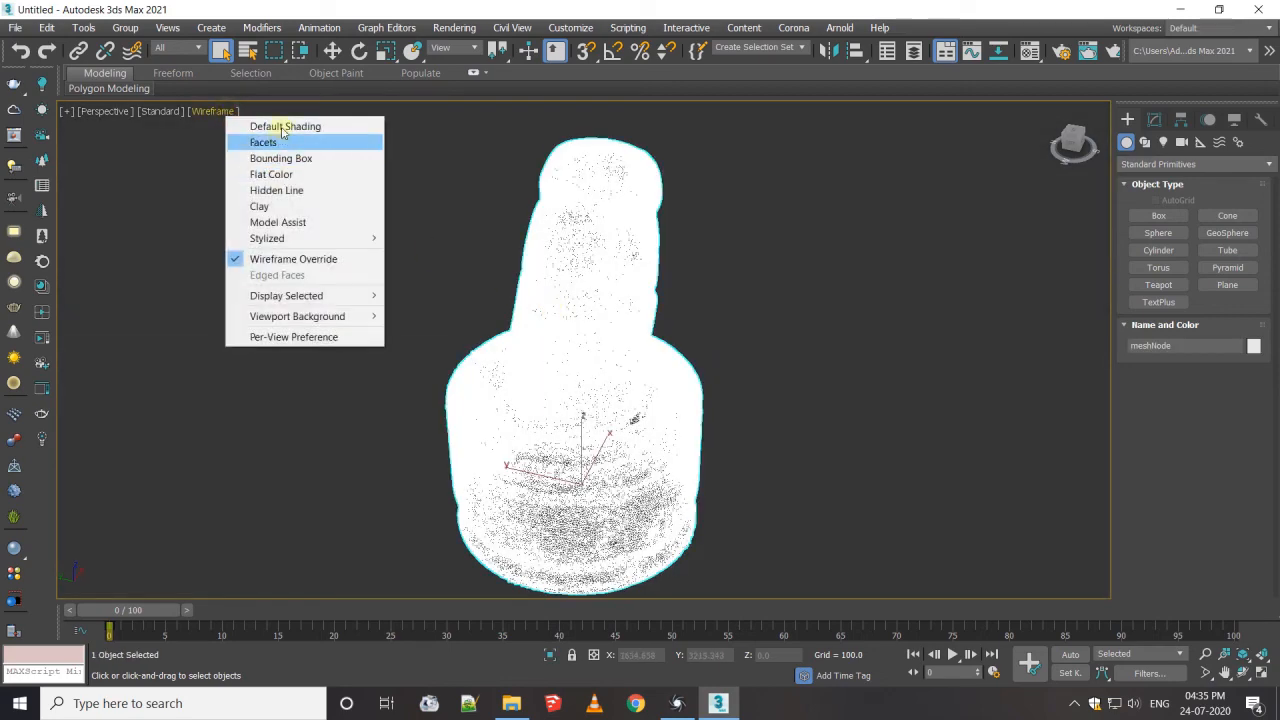
click(262, 127)
click(228, 112)
click(273, 275)
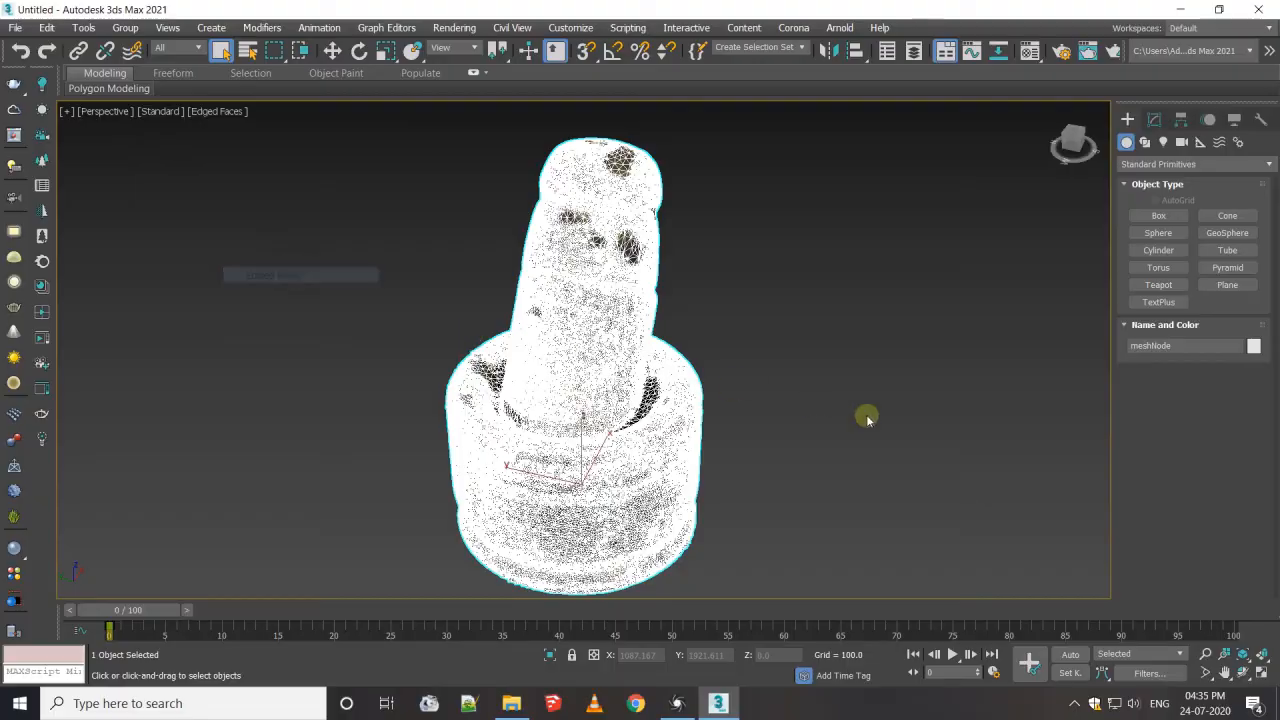
click(863, 417)
scroll(676, 336, up, 5)
scroll(532, 330, up, 5)
alt+middle_drag(594, 420, 725, 398)
alt+middle_drag(400, 346, 528, 214)
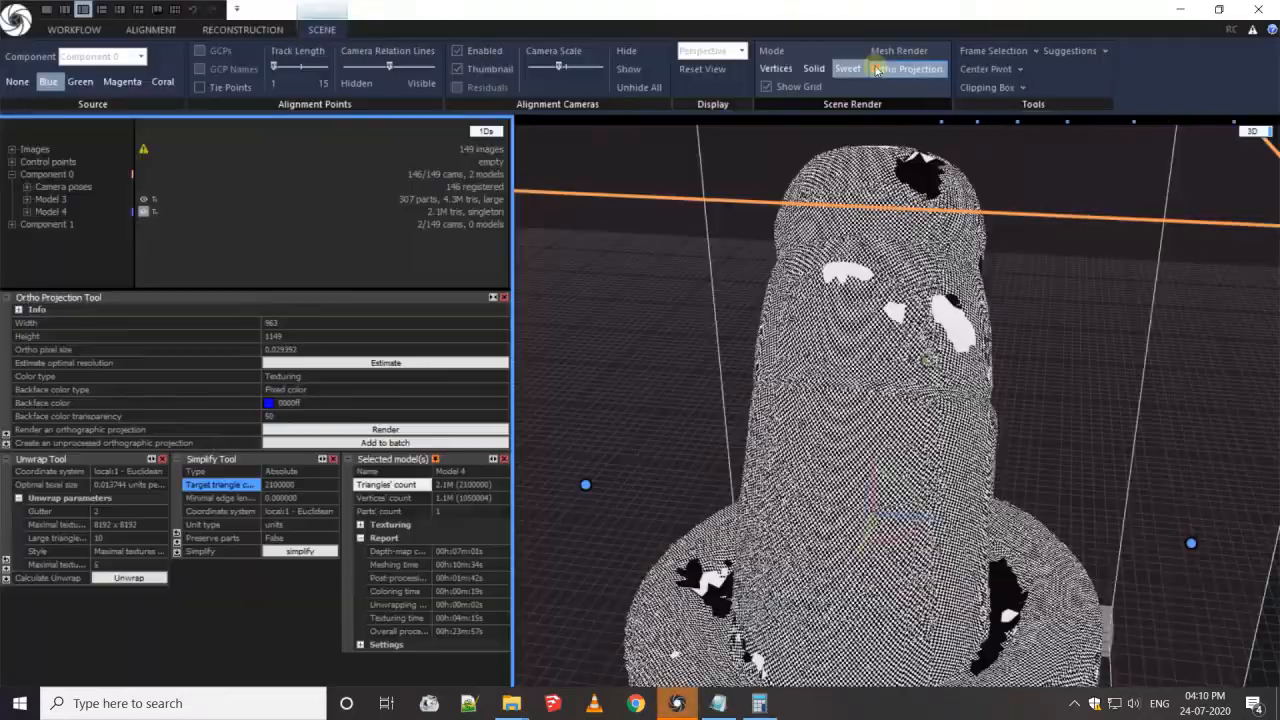
click(876, 70)
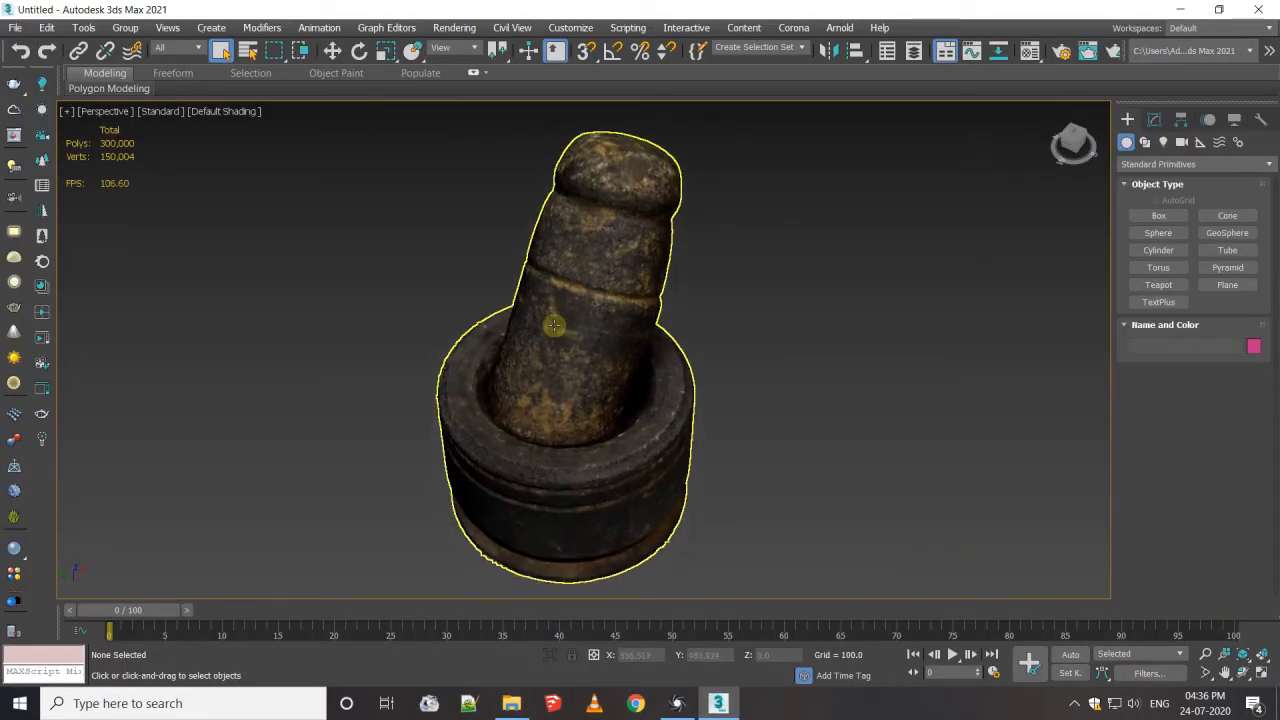
Step: Examine the textured model in Default Shading from different angles
alt+middle_drag(554, 325, 551, 332)
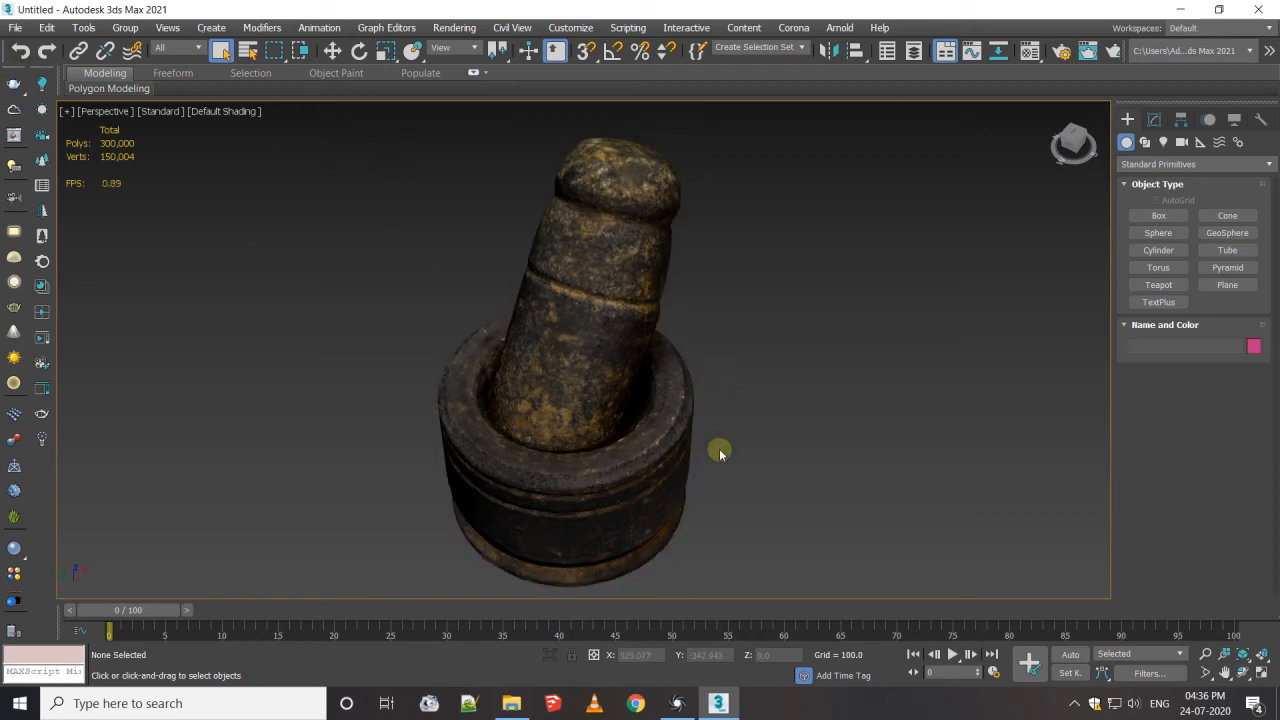
alt+middle_drag(736, 472, 886, 424)
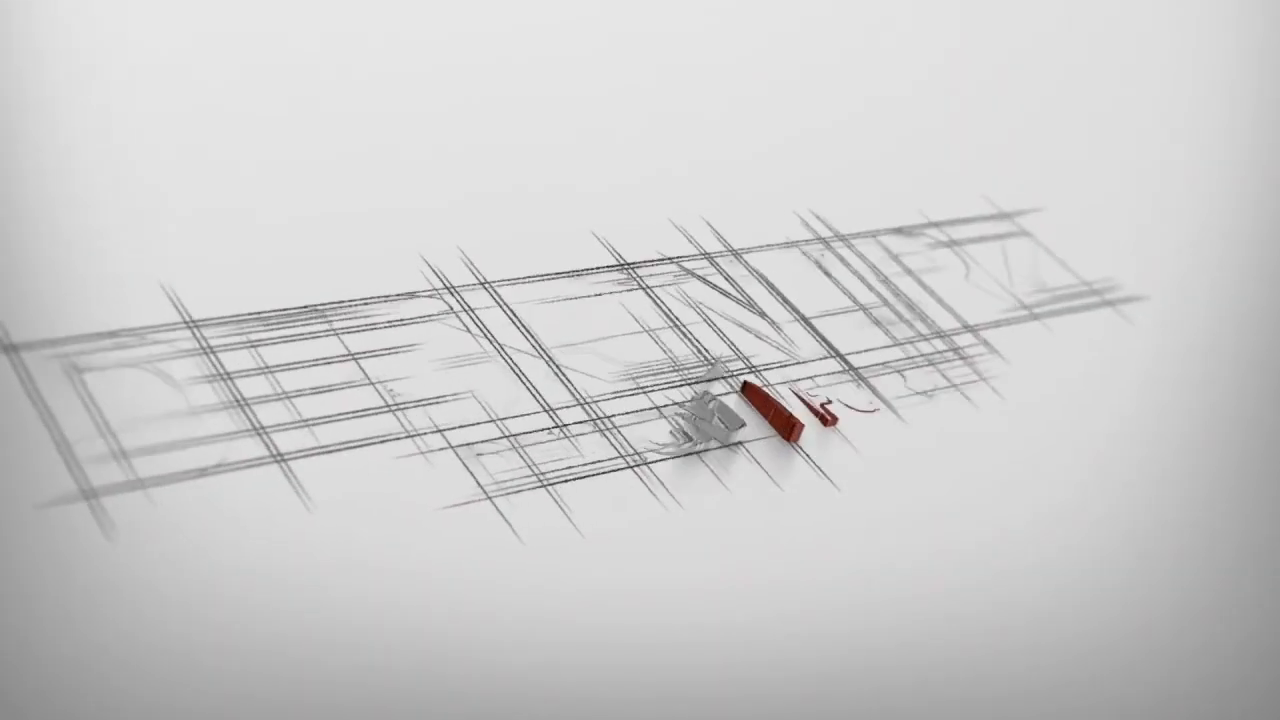